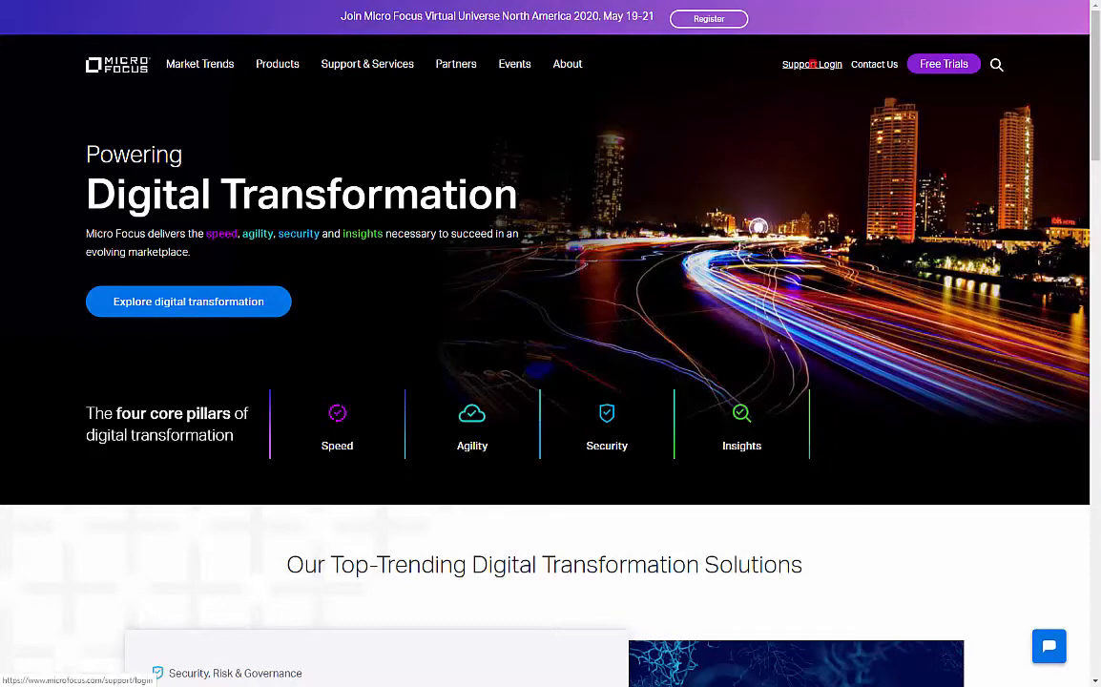
Go through the support login to the SaaS My Account portal and launch LoadRunner Cloud
left_click(812, 64)
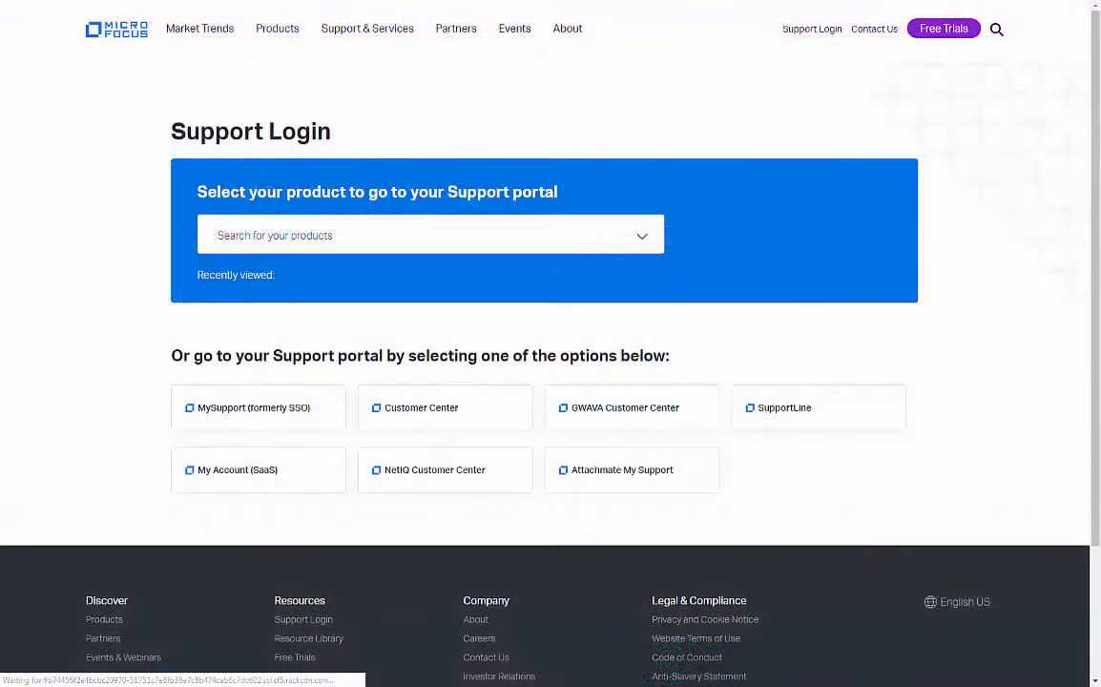
left_click(258, 469)
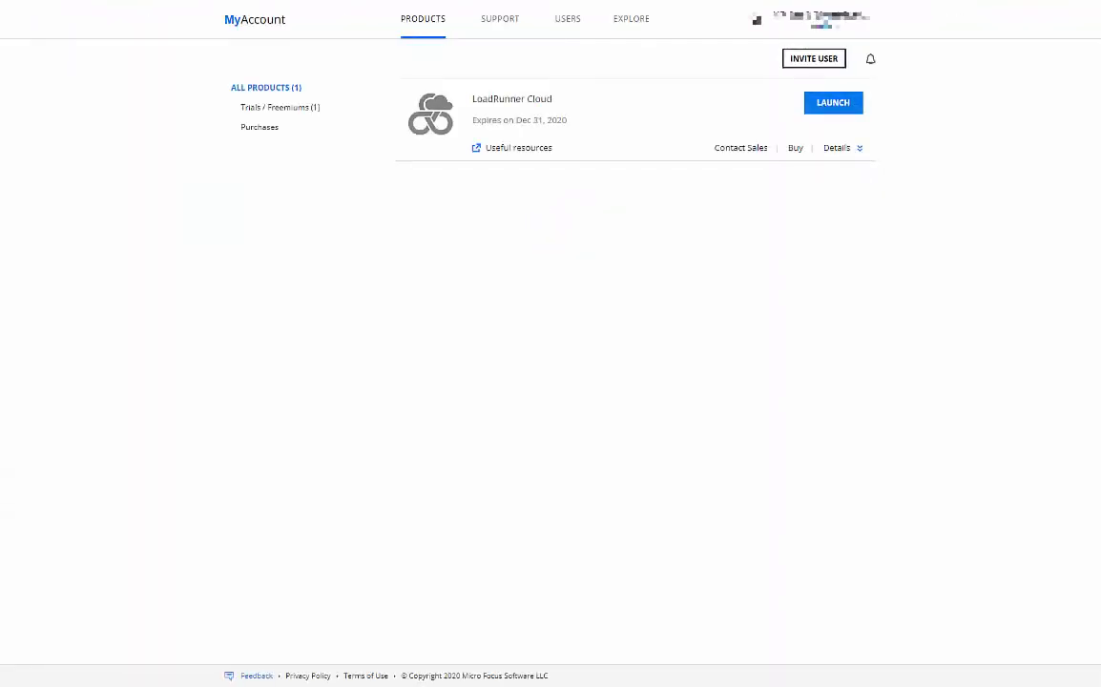
left_click(832, 102)
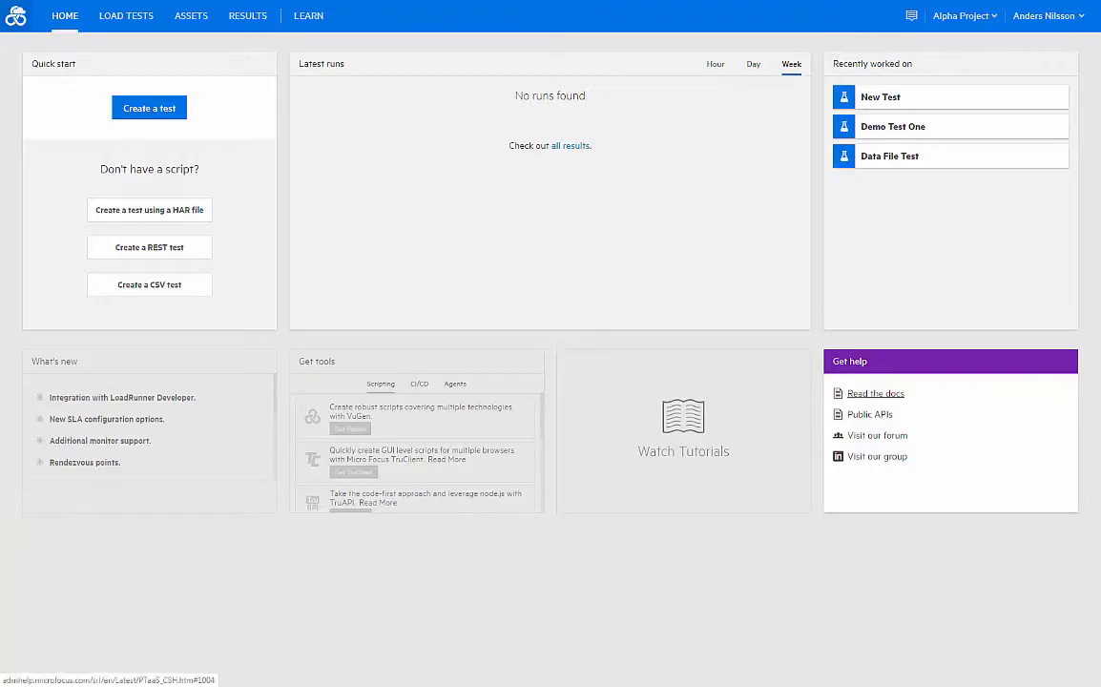
Examine the home page resources: help documentation, tutorials, what's new, and the available CI/CD and agent tools
left_click(891, 393)
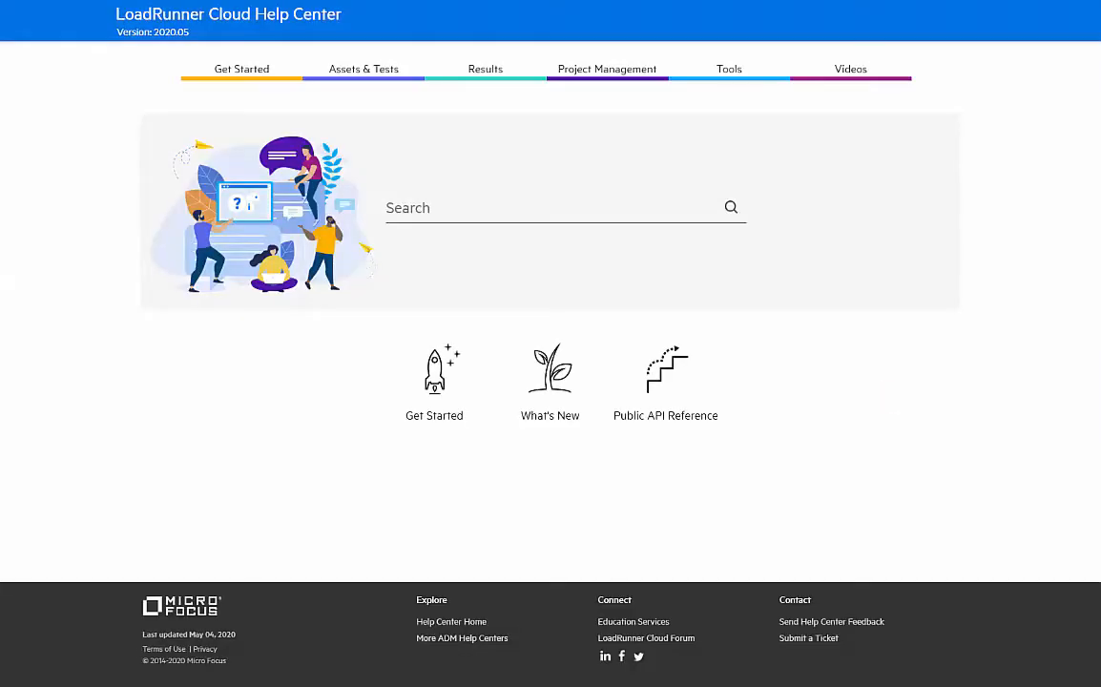
mouse_move(241, 69)
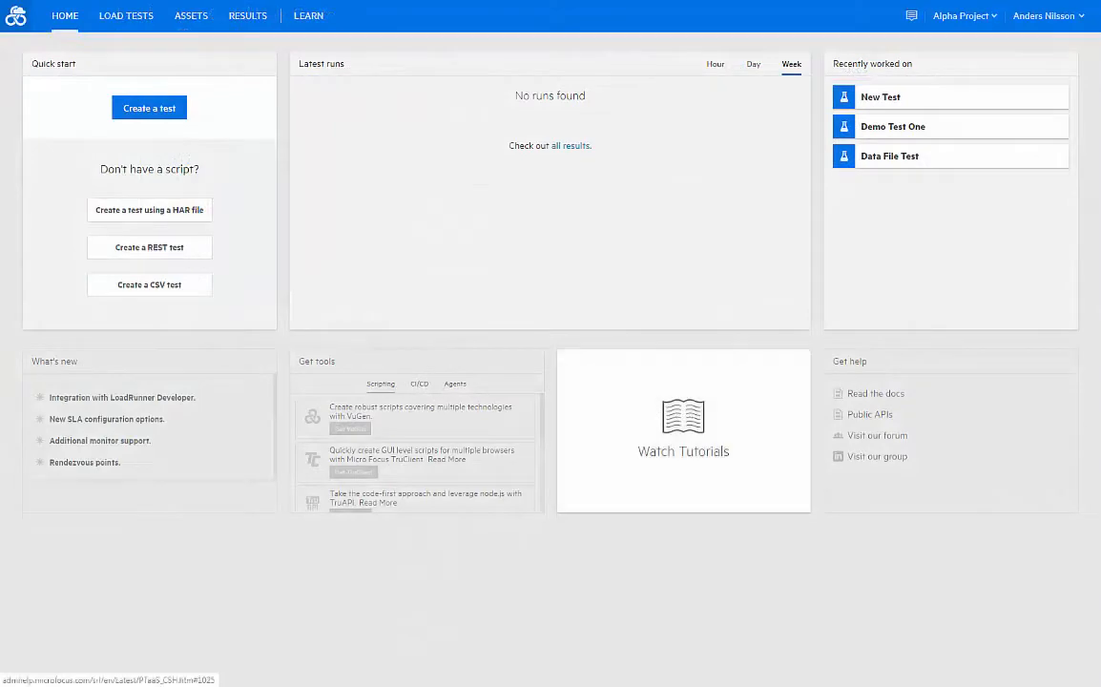
left_click(695, 364)
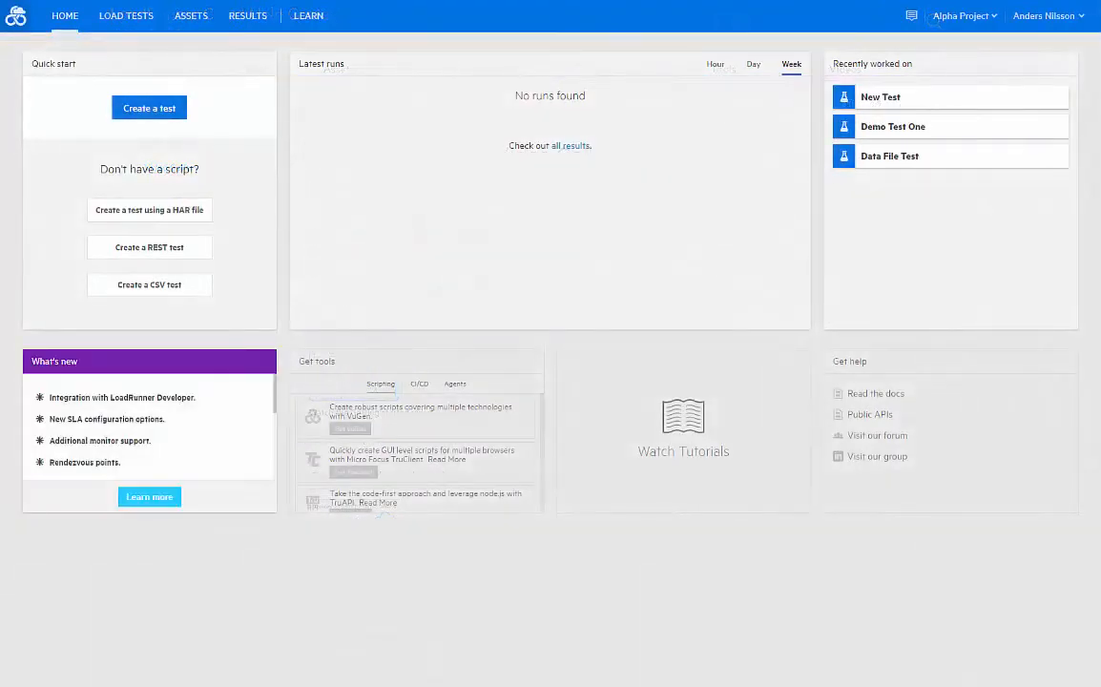
left_click(148, 496)
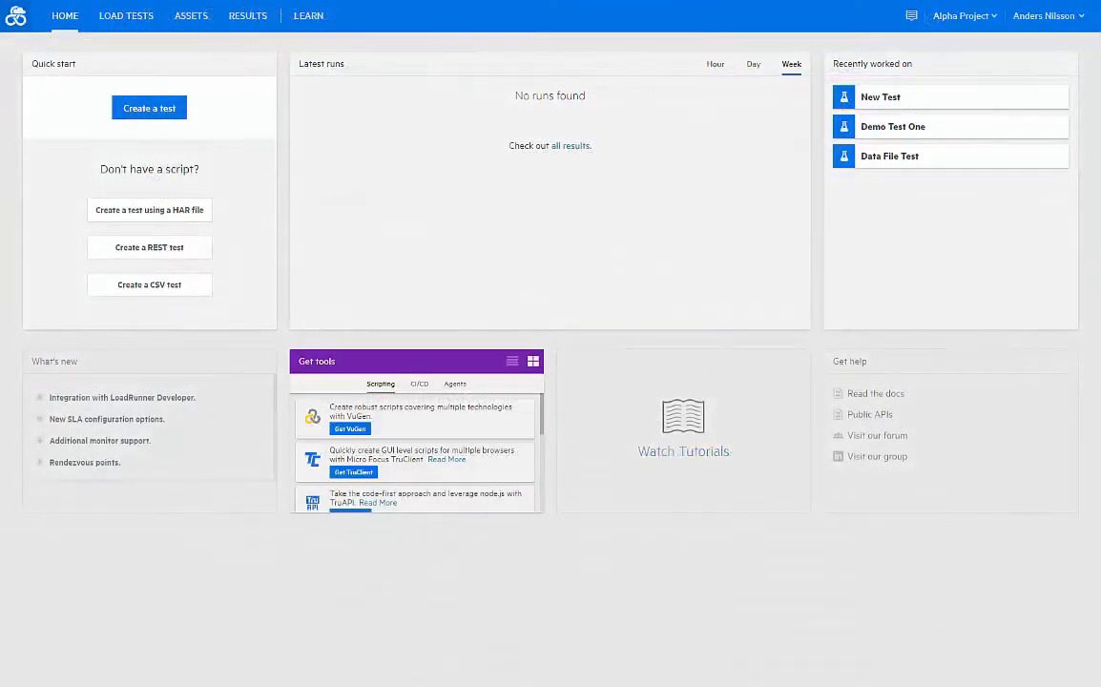
left_click(419, 384)
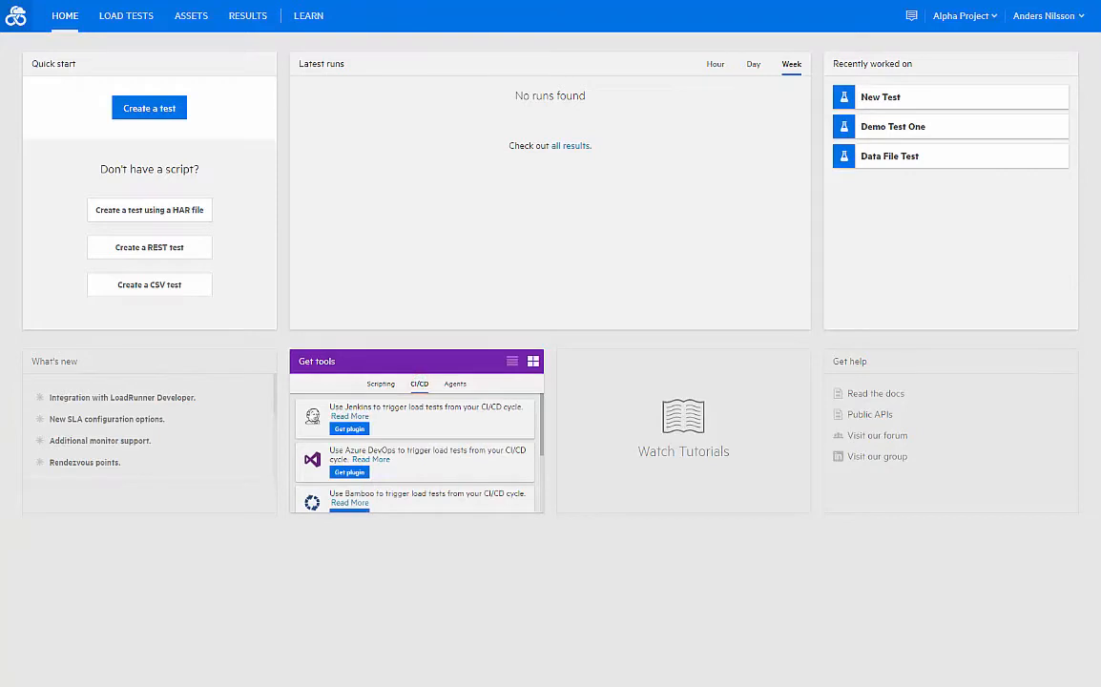
left_click(455, 384)
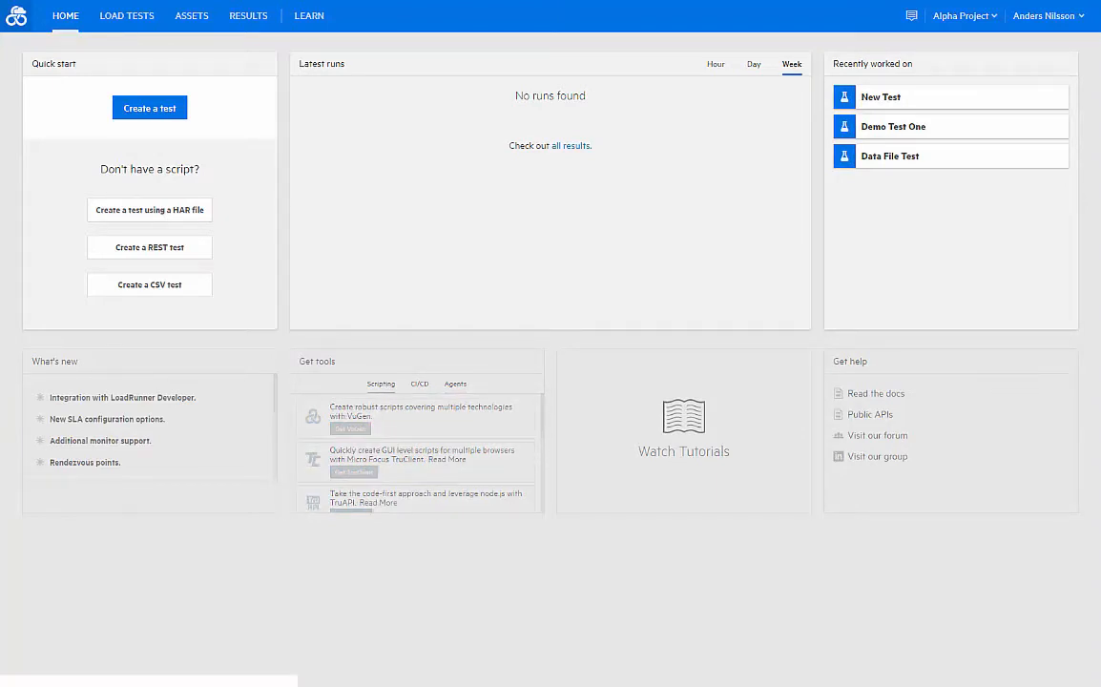
Upload the script files S1_DemoOne.zip and S2_DemoTwo.zip to the project's script assets
left_click(191, 16)
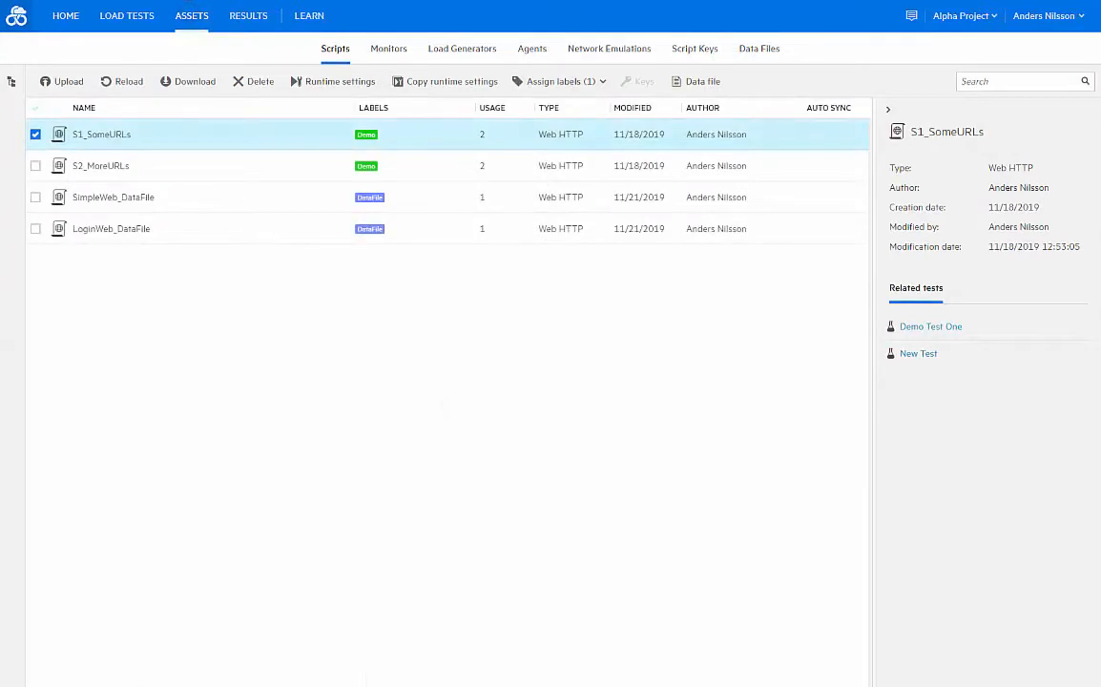
left_click(63, 81)
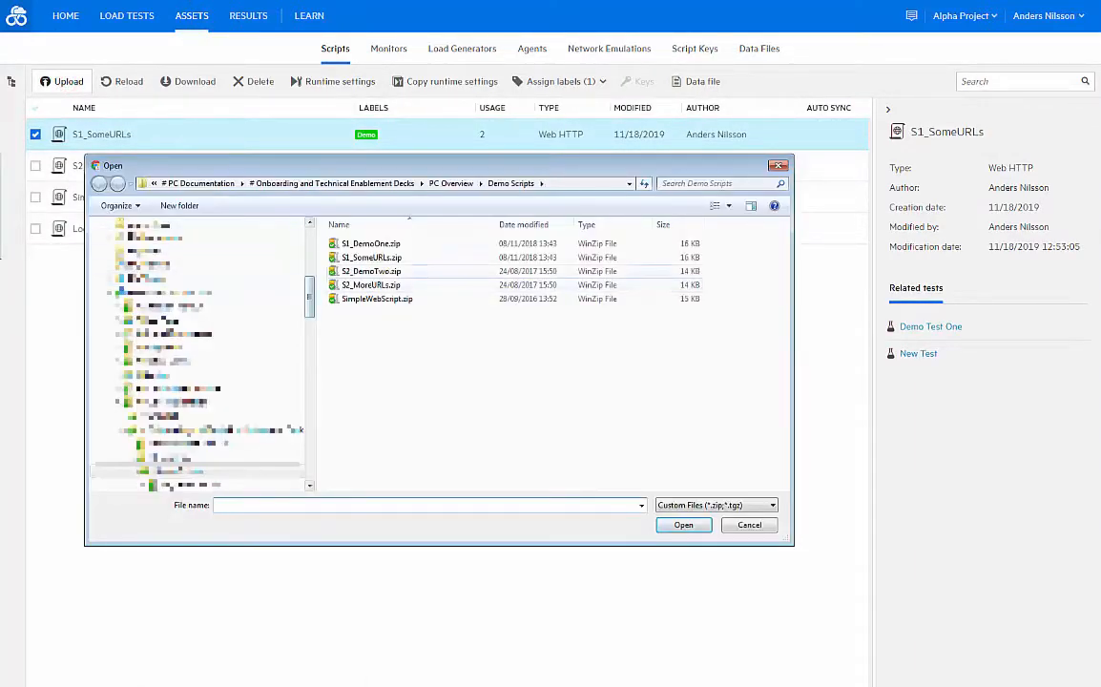
left_click(390, 240)
left_click(361, 271, "ctrl")
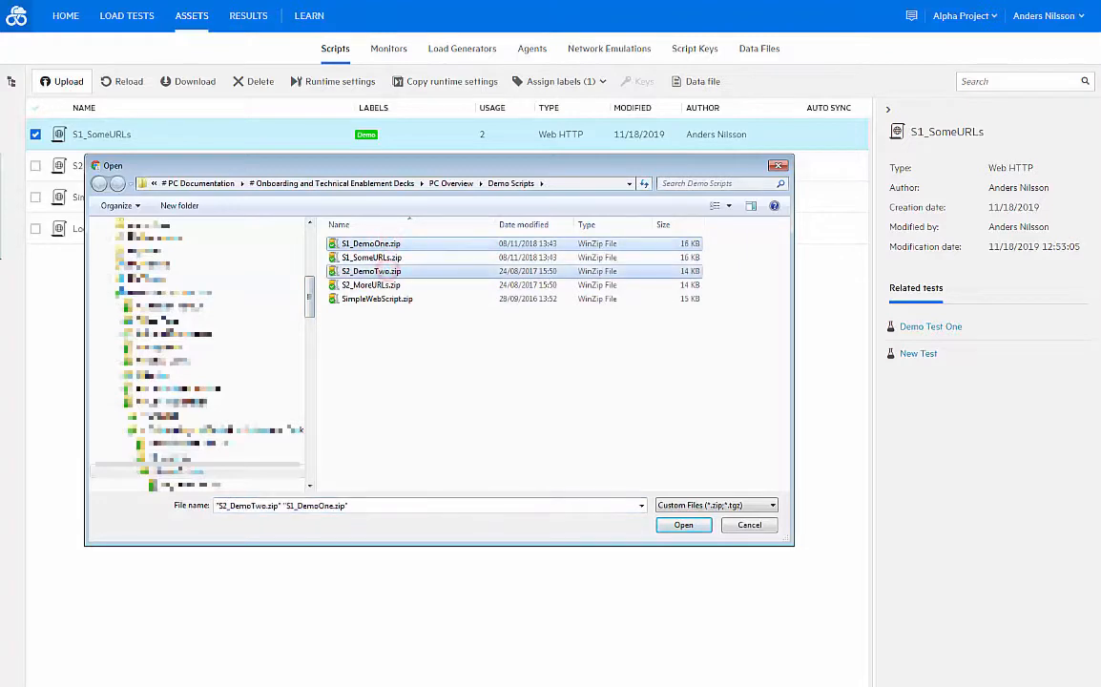
left_click(683, 525)
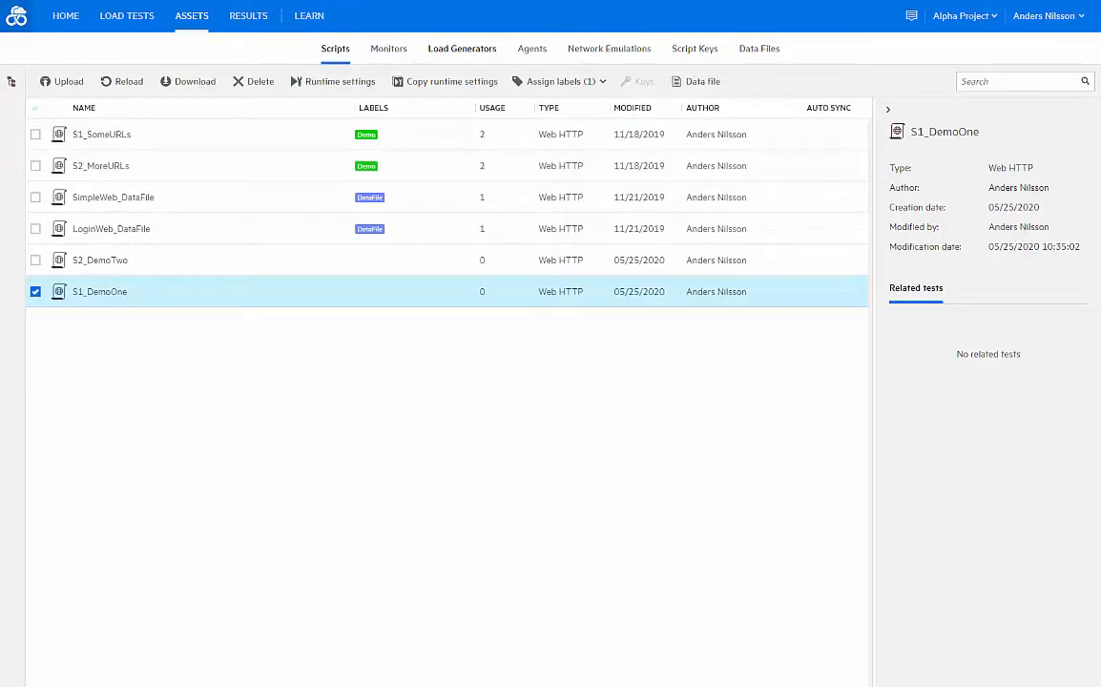
Check the project's load generators and create a new load test named "Demo Test"
left_click(441, 48)
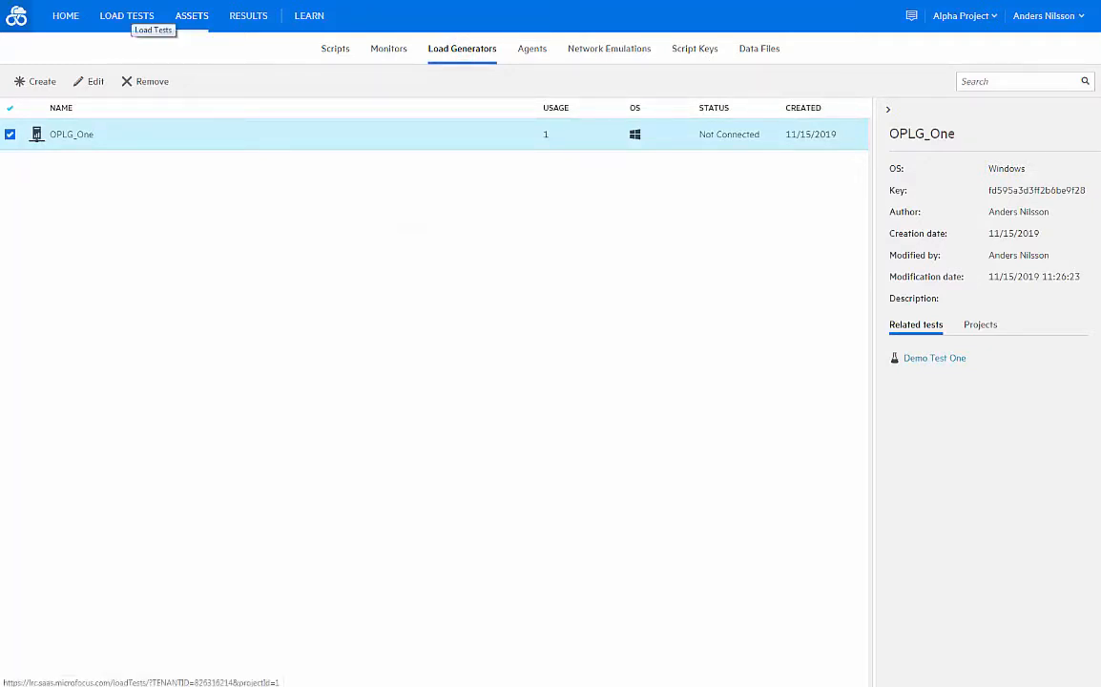
left_click(117, 13)
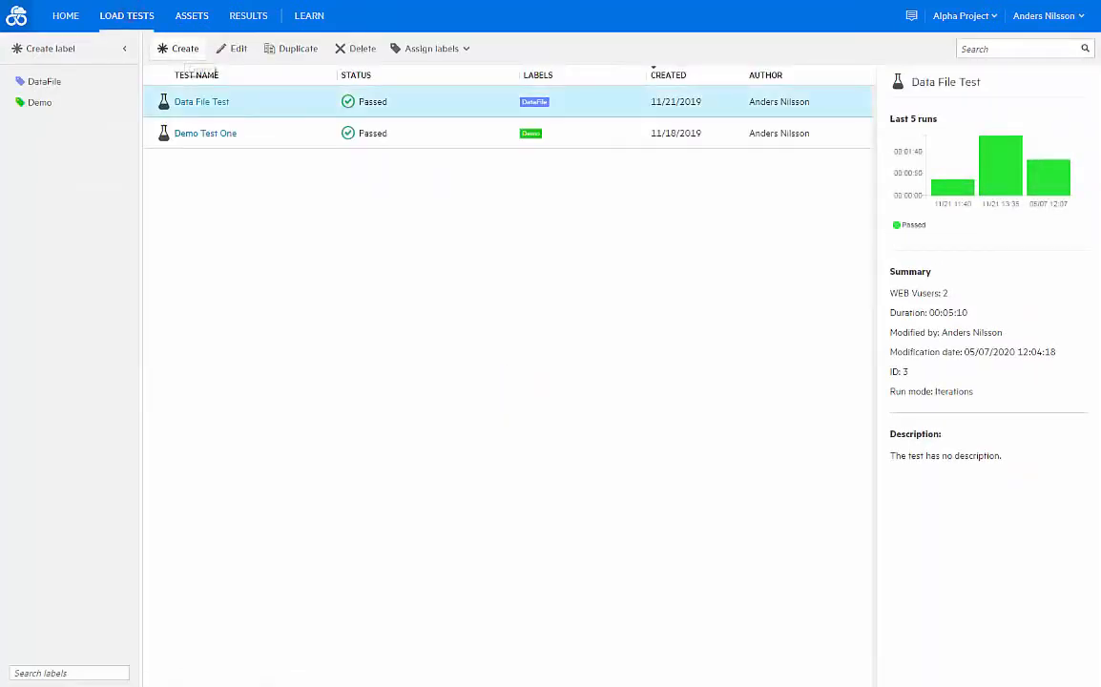
left_click(178, 47)
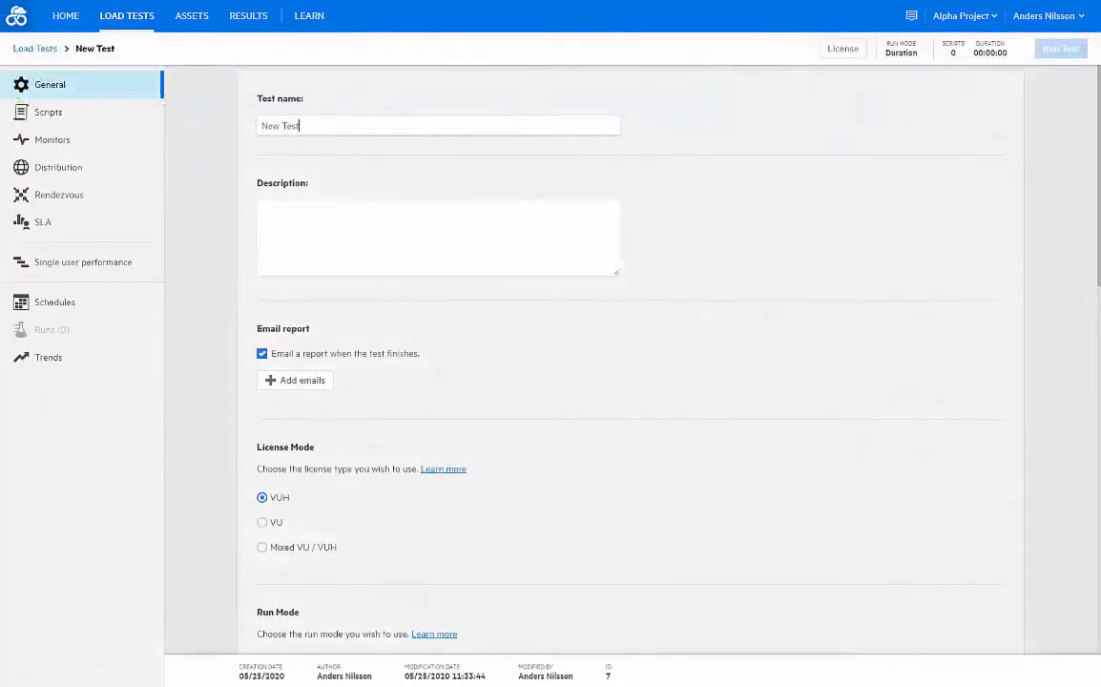
left_click_drag(301, 126, 260, 126)
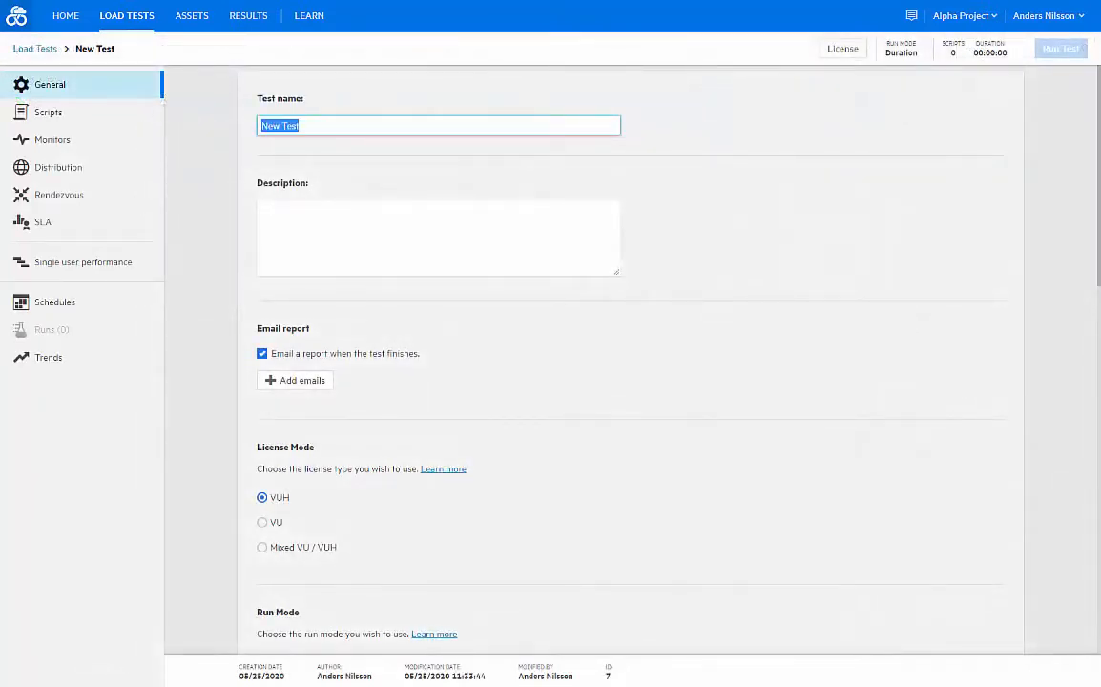
type("Demo Tes")
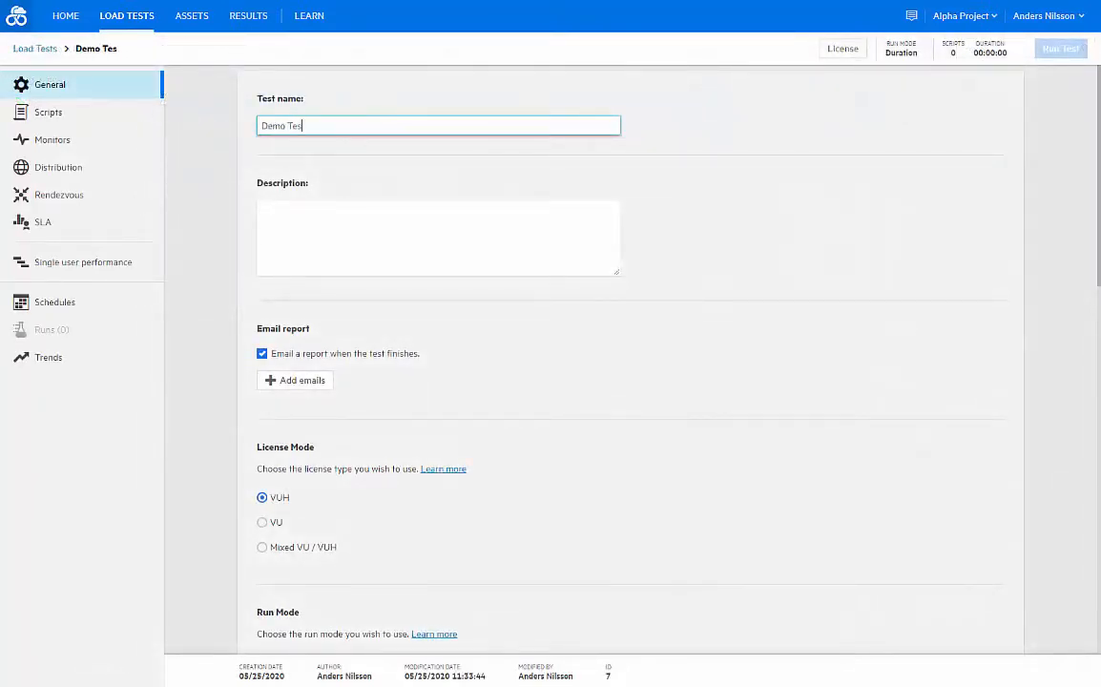
type("t")
key("Return")
Review the general settings of Demo Test and add the scripts S1_DemoOne and S2_DemoTwo to it
scroll(630, 363, "down", 5)
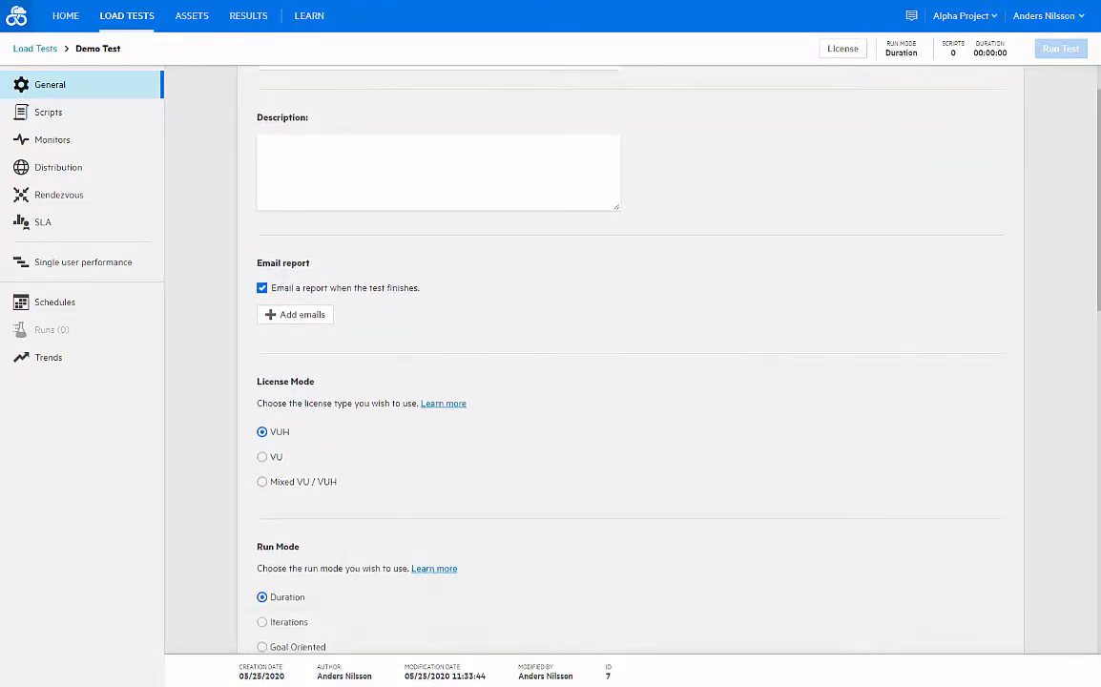
scroll(630, 363, "down", 6)
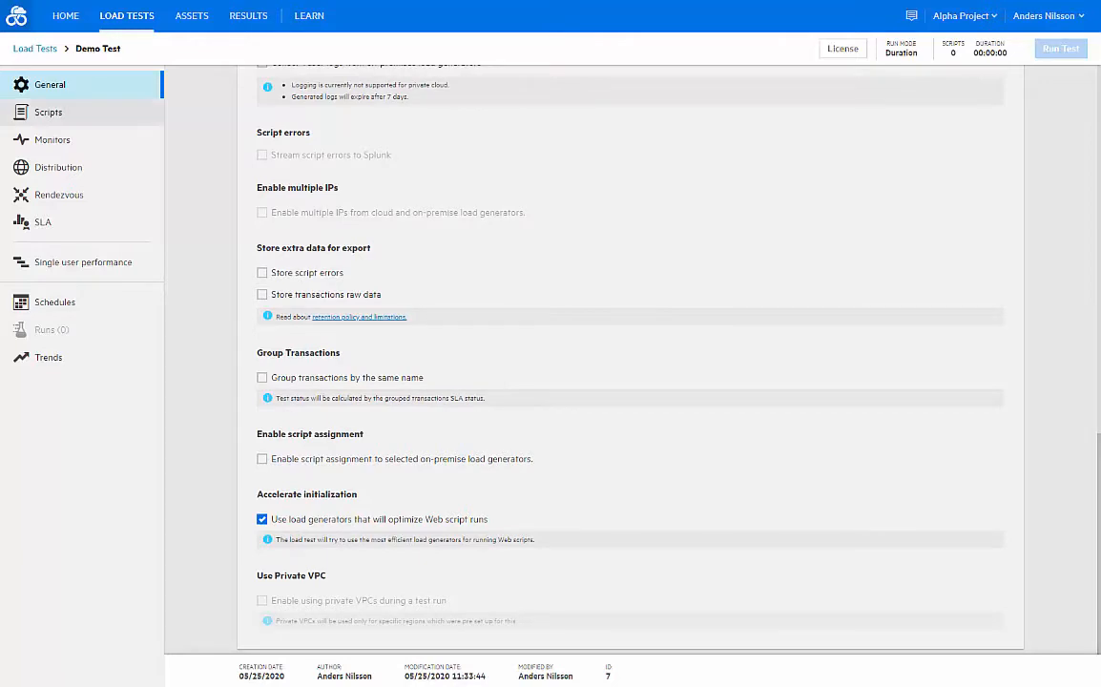
left_click(101, 105)
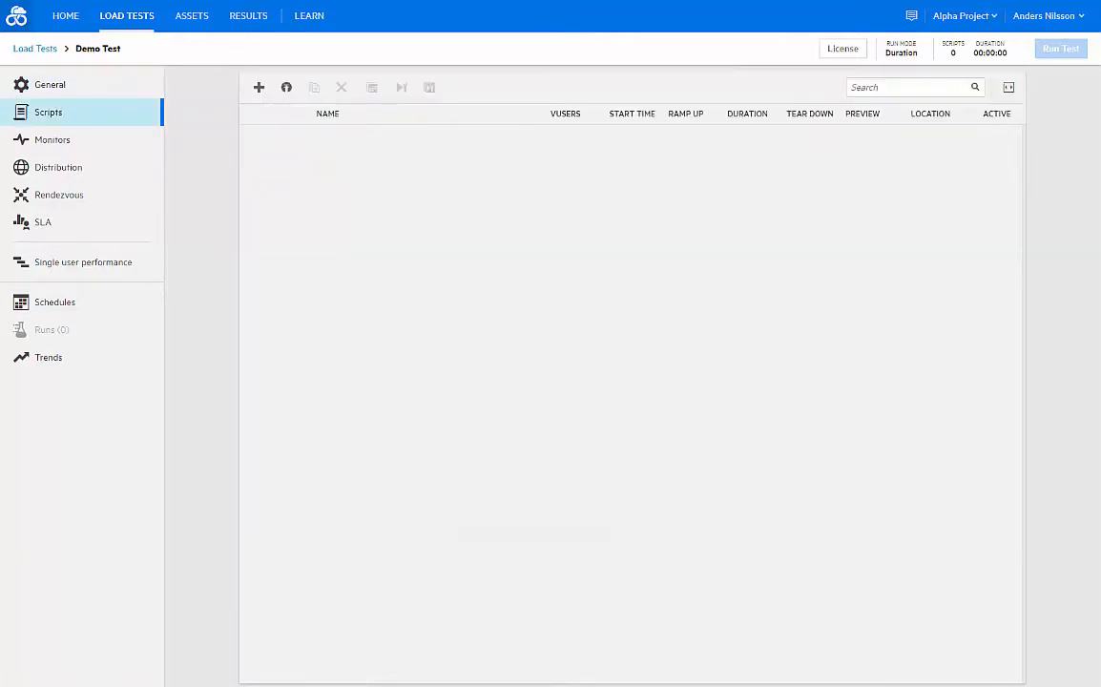
left_click(259, 86)
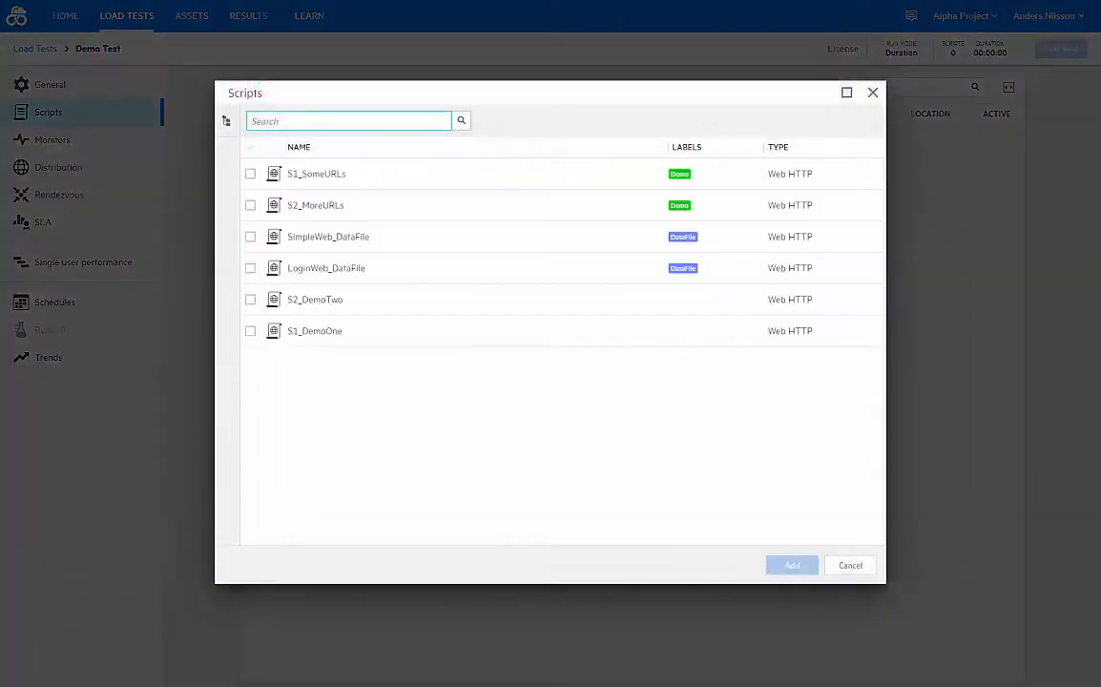
left_click(250, 331)
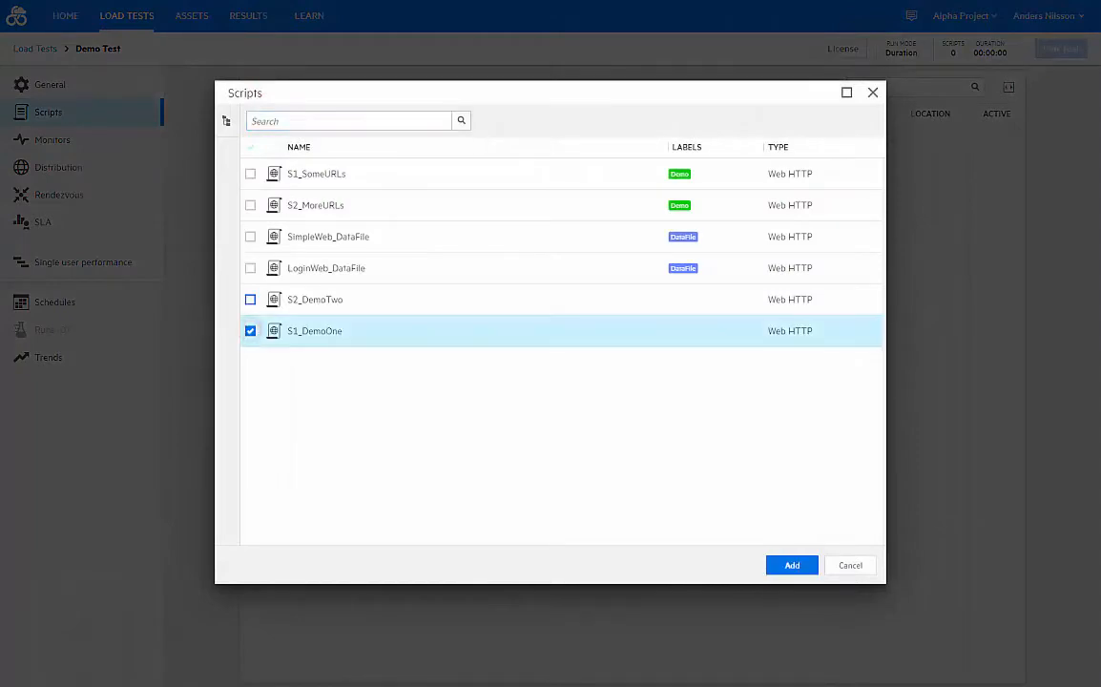
left_click(250, 299)
left_click(792, 565)
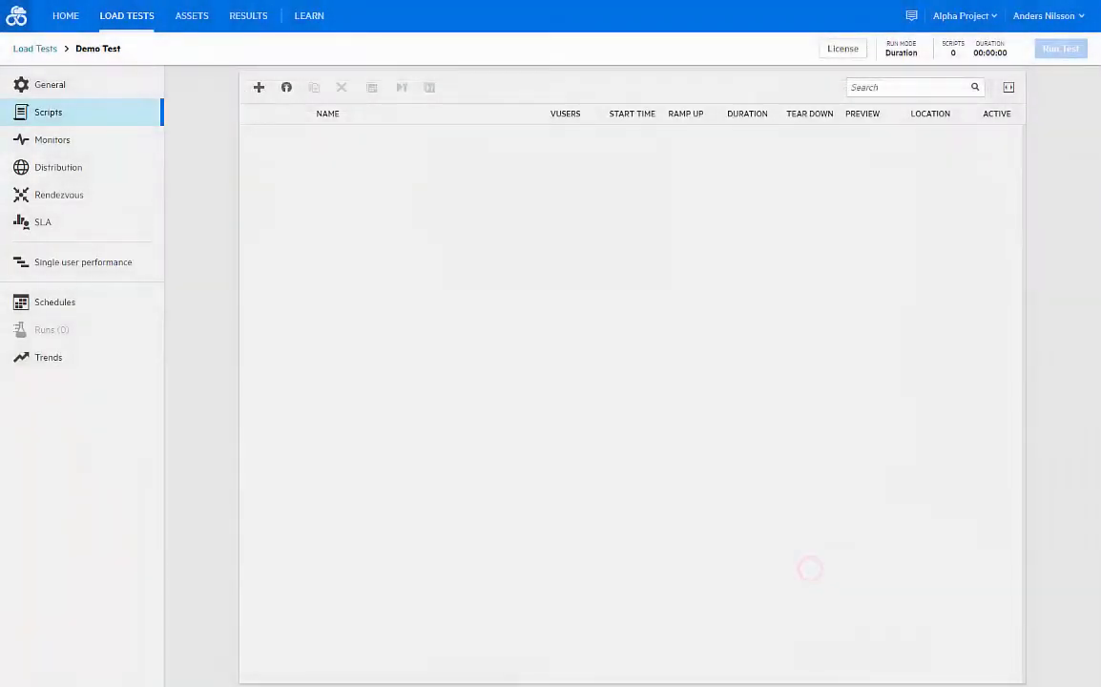
Set the number of Vusers to 5 for both S1_DemoOne and S2_DemoTwo
left_click(561, 171)
key("BackSpace")
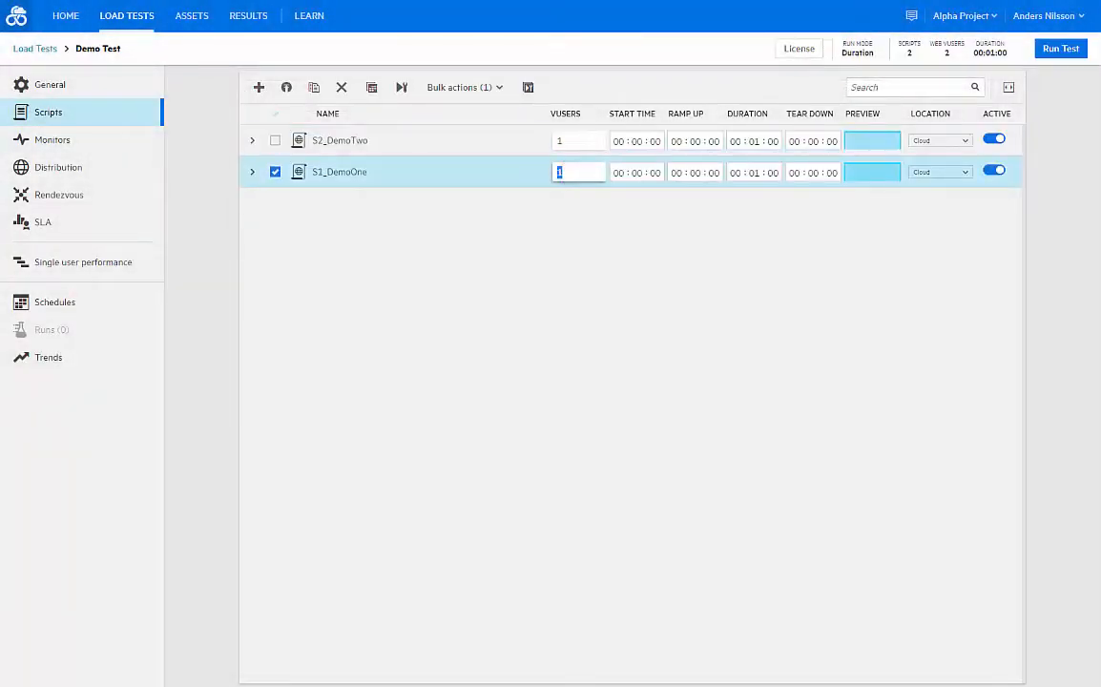
type("5")
left_click(563, 141)
key("BackSpace")
type("5")
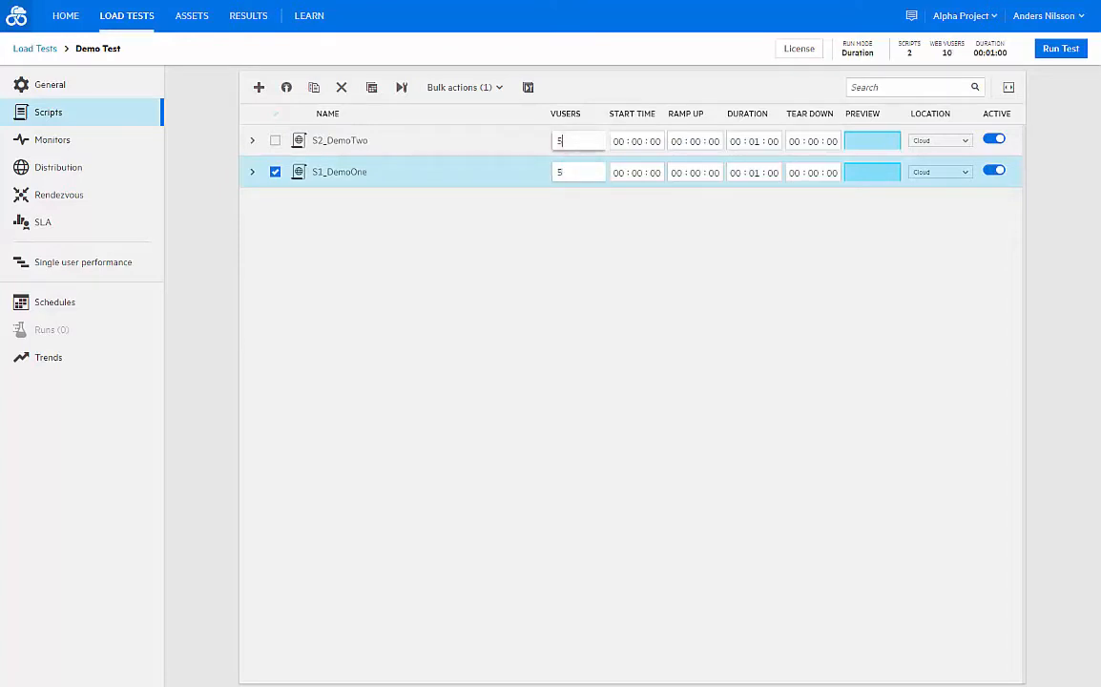
Try the Manual and Advanced scheduling modes for S1_DemoOne and return it to Simple
left_click(252, 172)
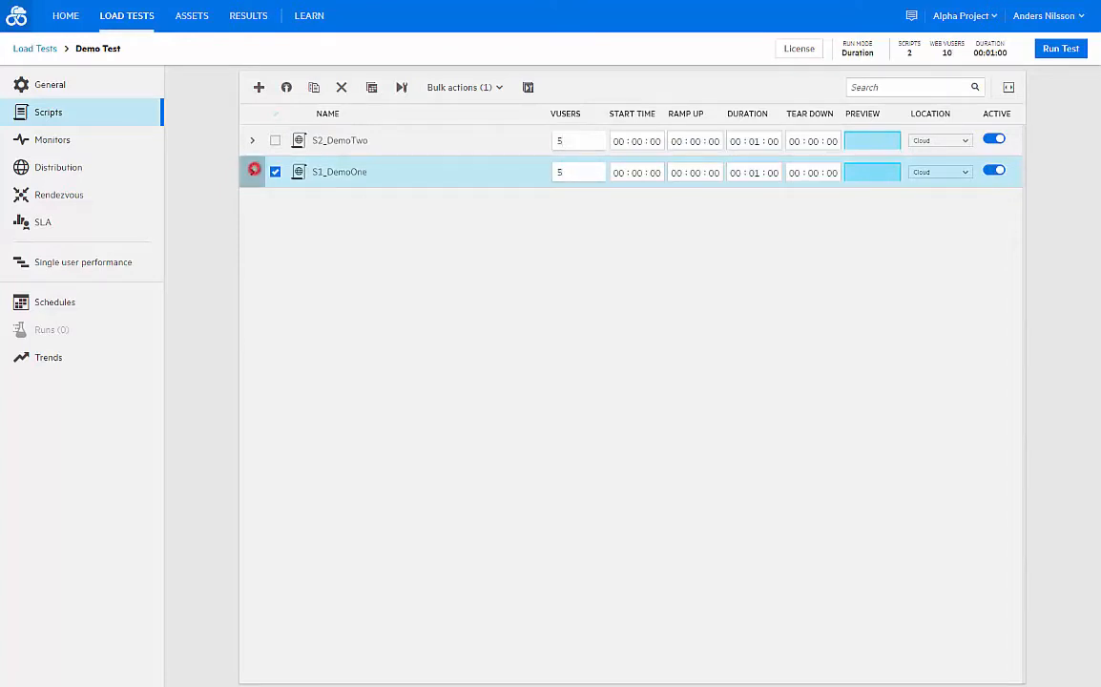
left_click(440, 233)
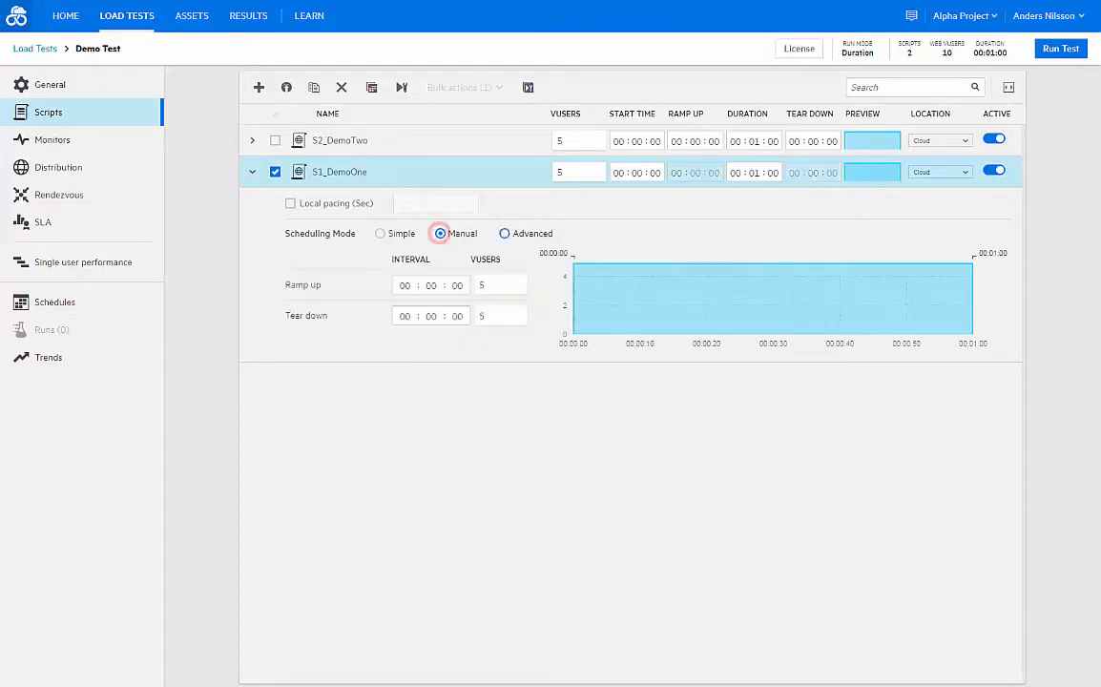
left_click(503, 233)
left_click(380, 232)
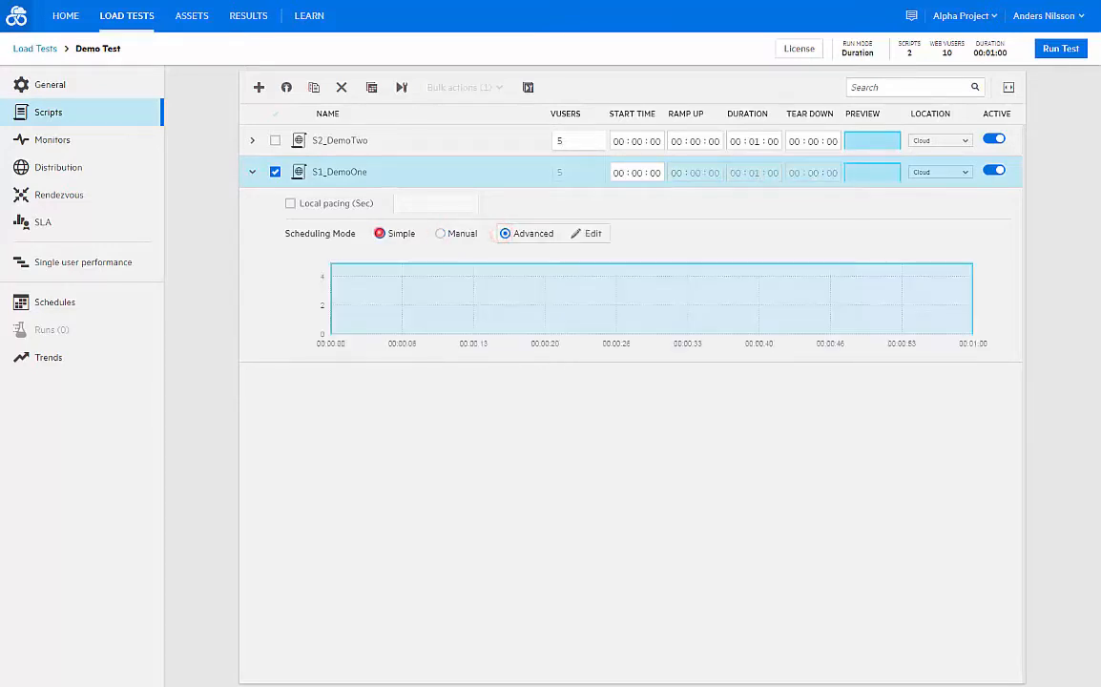
left_click(252, 172)
Bulk-edit both scripts to a ramp up of 1 minute, a duration of 5 minutes and a tear down of 1 minute
left_click(250, 131)
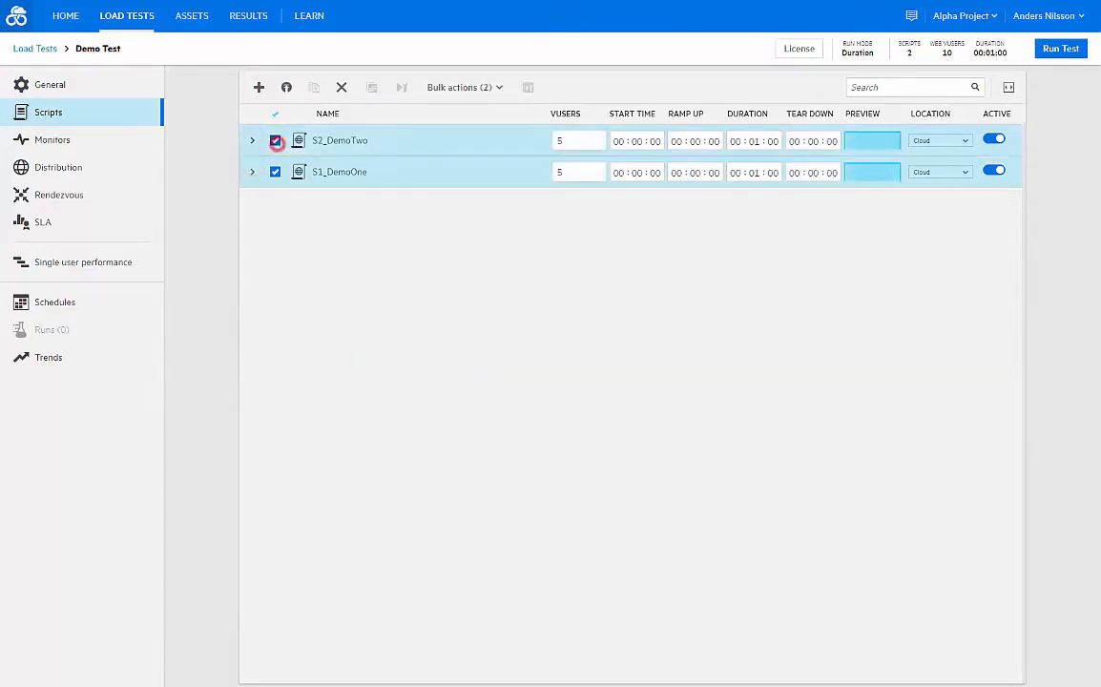
left_click(479, 91)
left_click(586, 197)
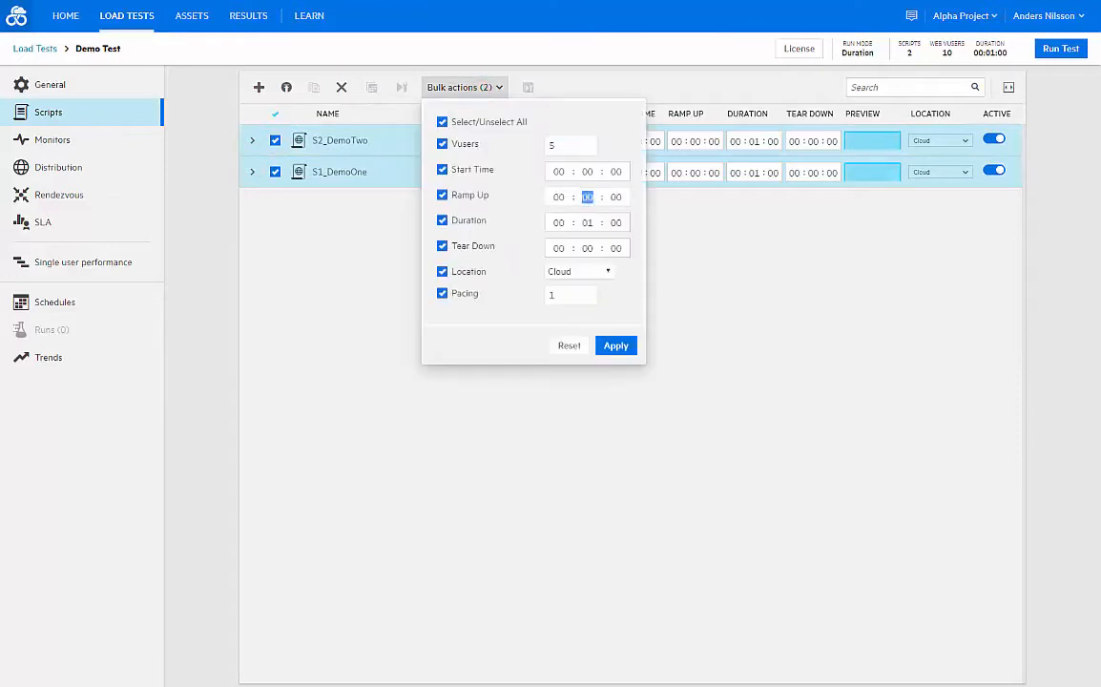
type("01")
key("Tab")
key("Tab")
type("05")
key("Tab")
key("Tab")
type("01")
left_click(615, 346)
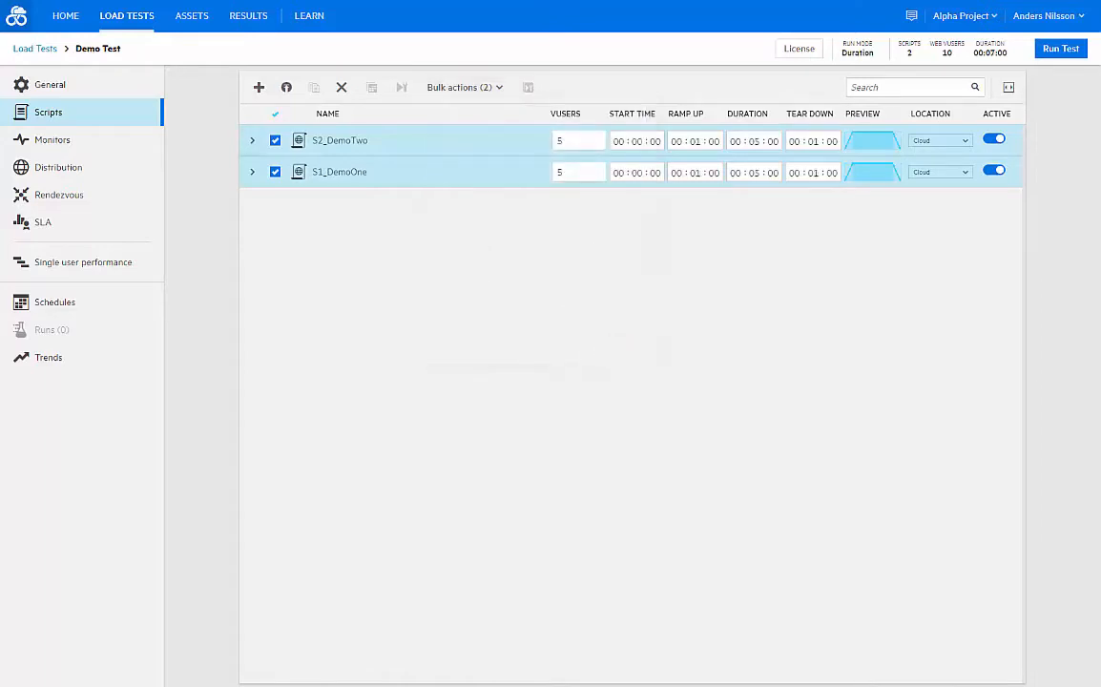
Review the pacing, think time and log options in the runtime settings of S1_DemoOne
left_click(275, 141)
left_click(402, 87)
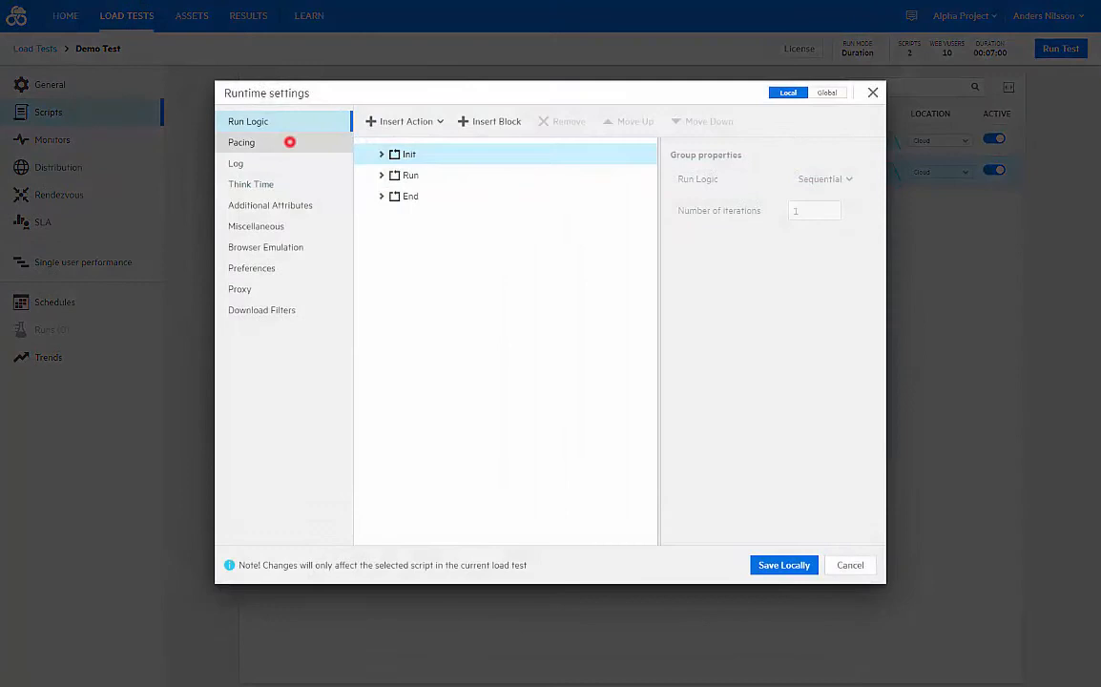
left_click(289, 141)
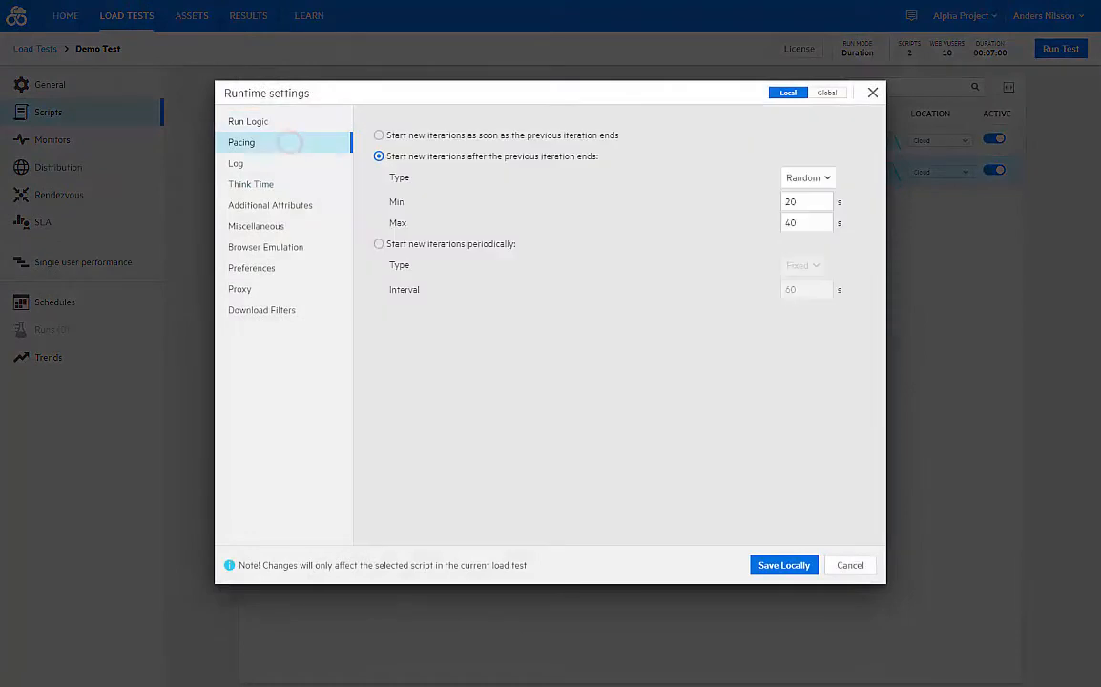
left_click(294, 183)
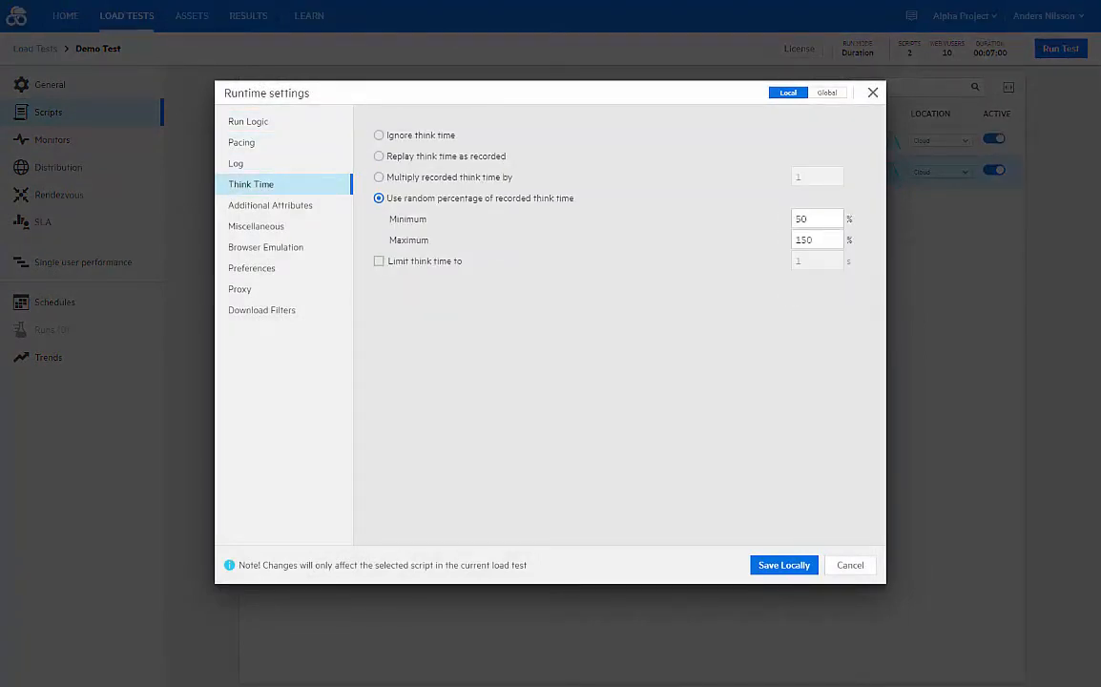
left_click(244, 162)
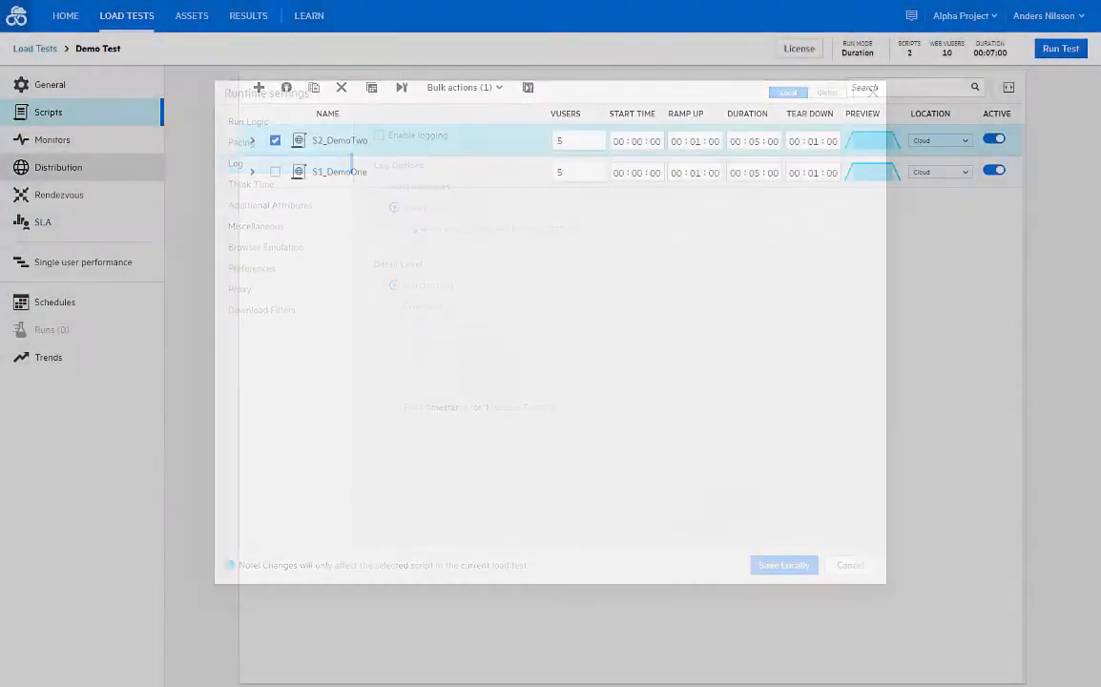
Add Stockholm (AWS) as a cloud location in the distribution of Demo Test
left_click(118, 158)
left_click(277, 132)
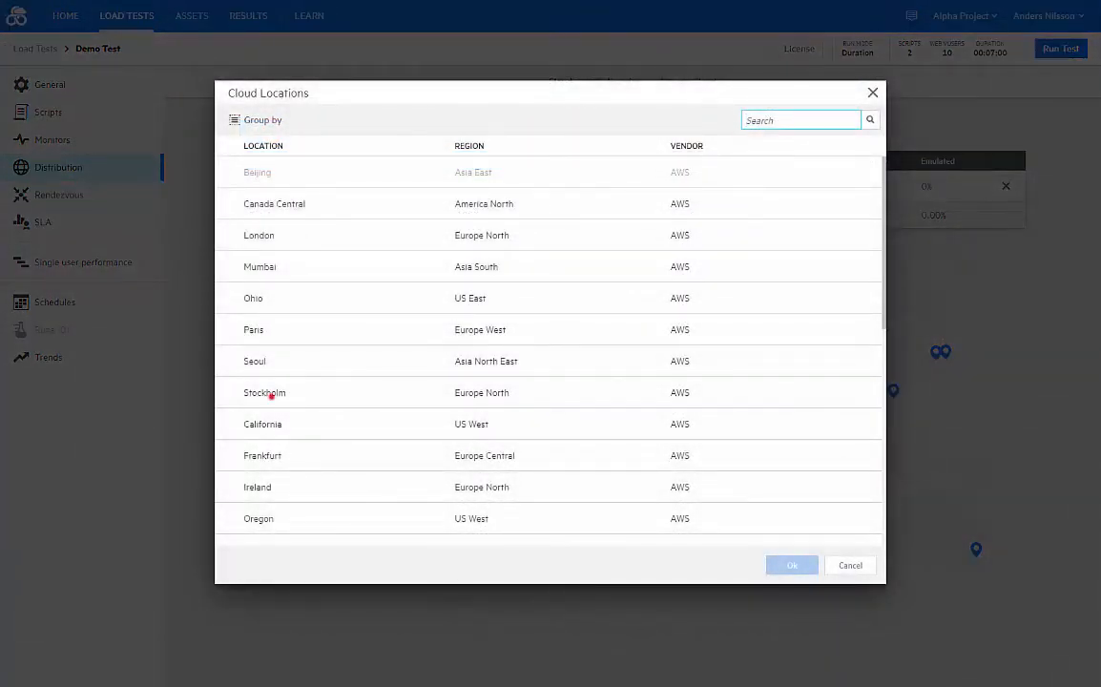
left_click(274, 390)
left_click(792, 564)
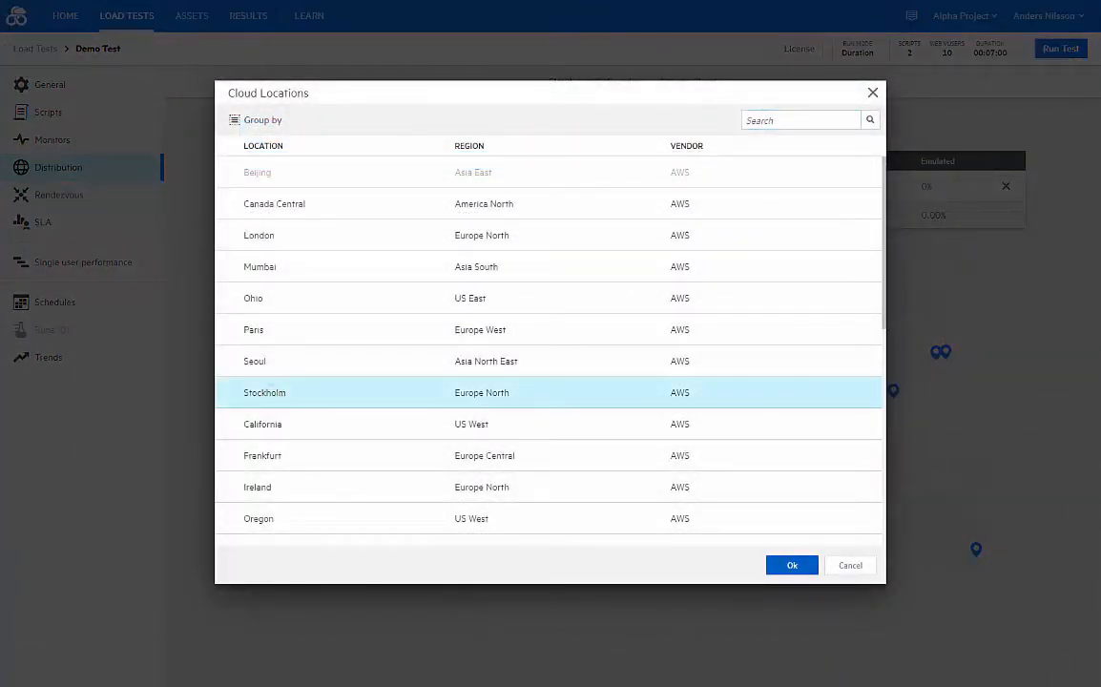
Set the Vuser distribution to 50% for Stockholm and 50% for Virginia, and review the available network emulations, keeping the current selection
left_click(460, 186)
type("50")
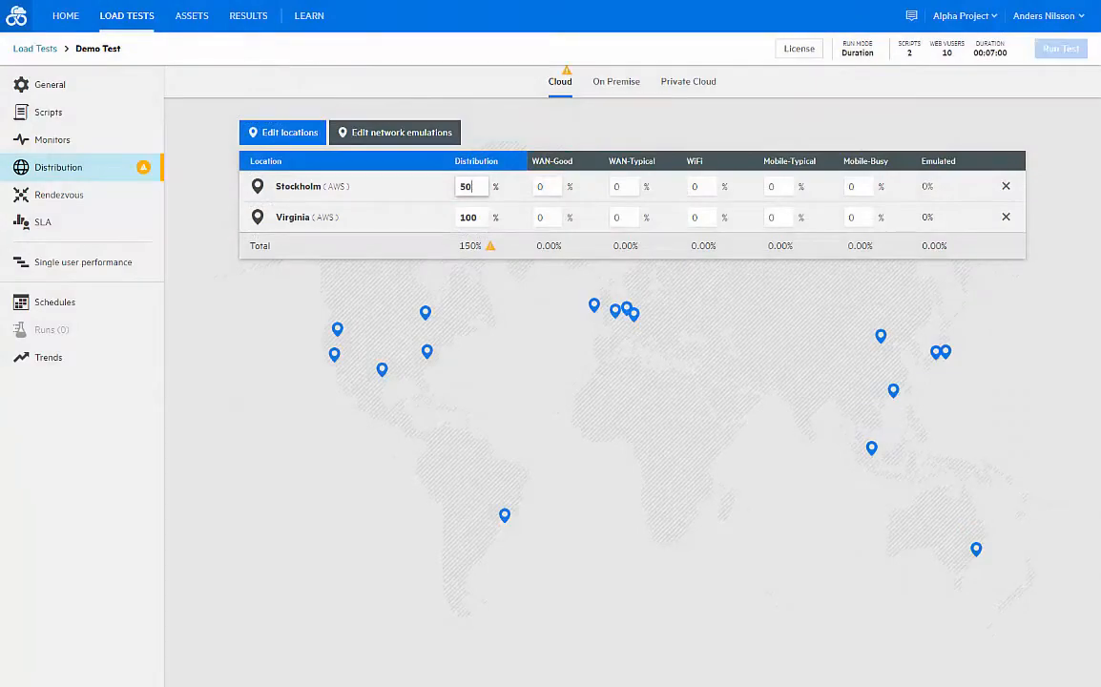
key("Tab")
left_click(467, 218)
type("50")
left_click(391, 132)
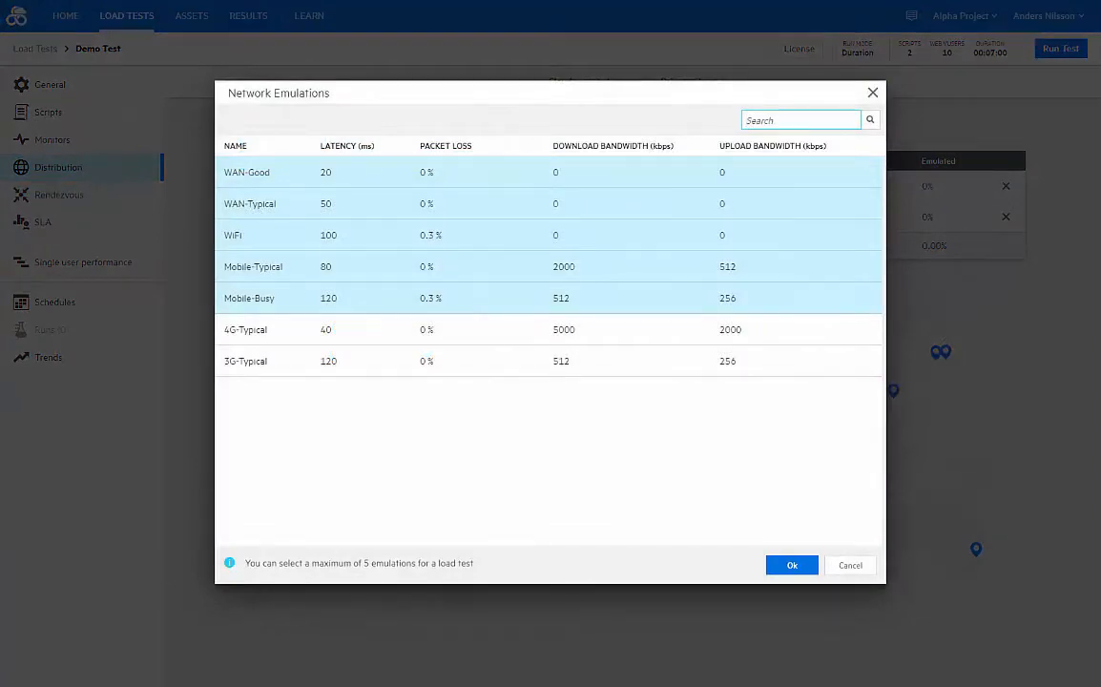
left_click(792, 565)
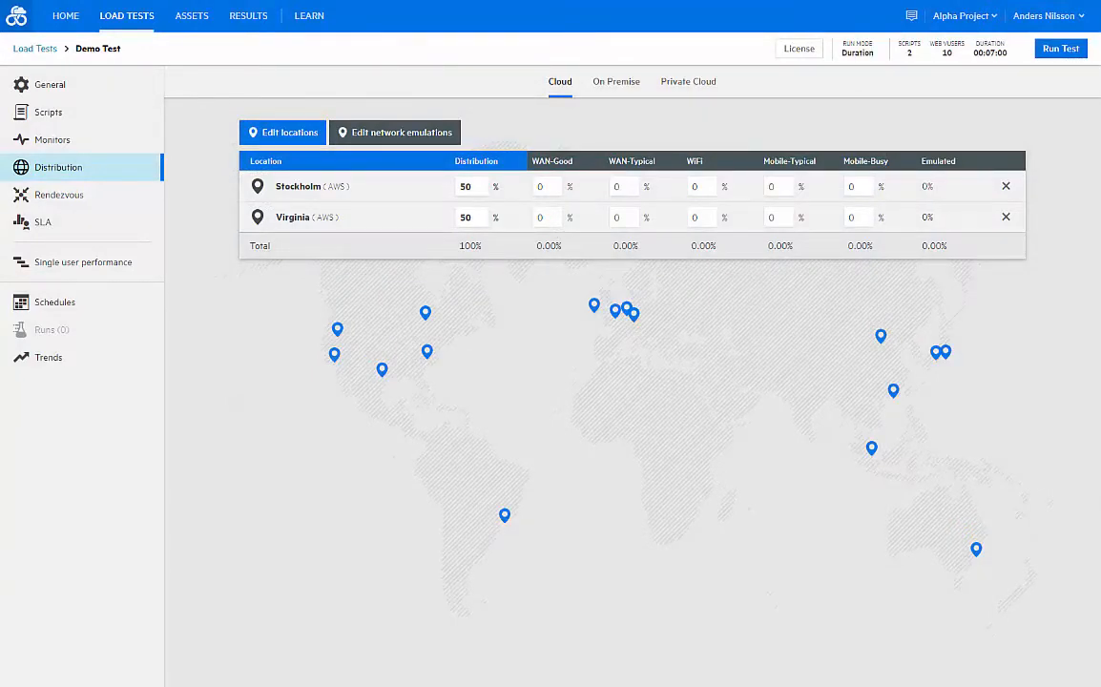
Review the monitors, SLA settings and license consumption of Demo Test, including the LoadRunner Cloud licensing help topic
left_click(49, 139)
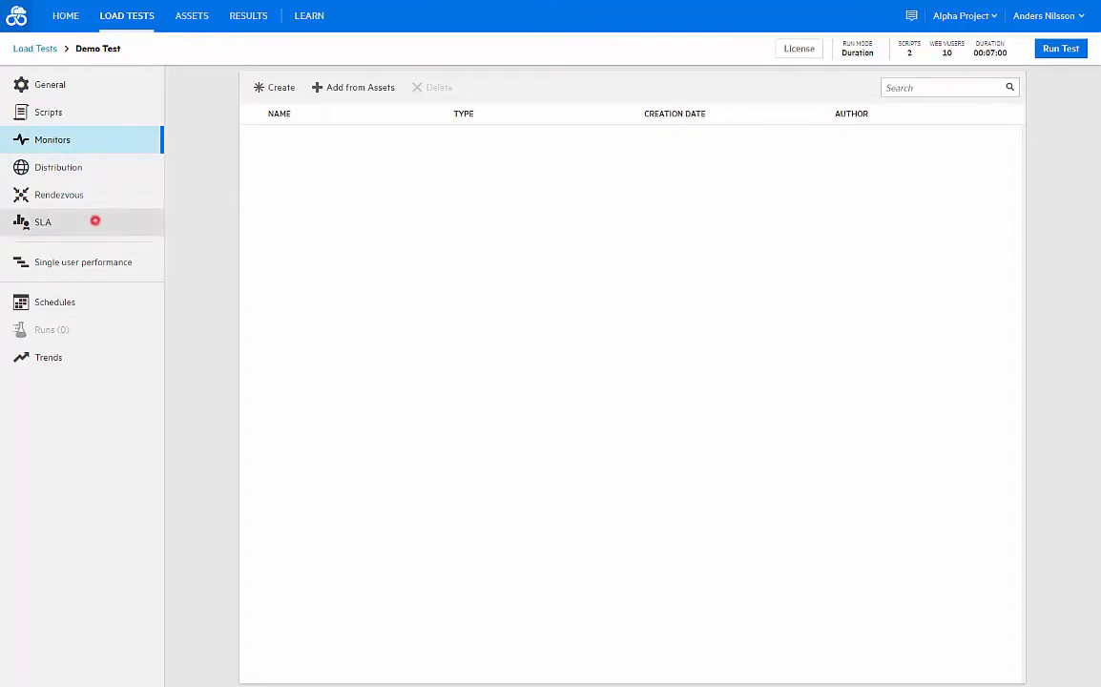
left_click(93, 220)
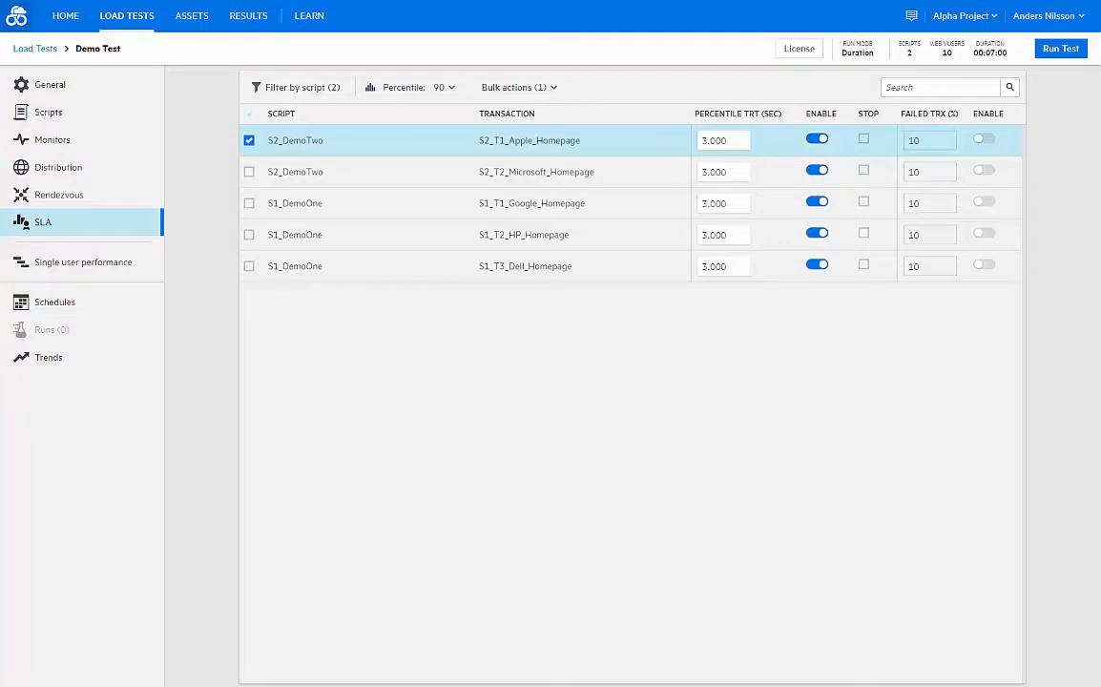
left_click(798, 48)
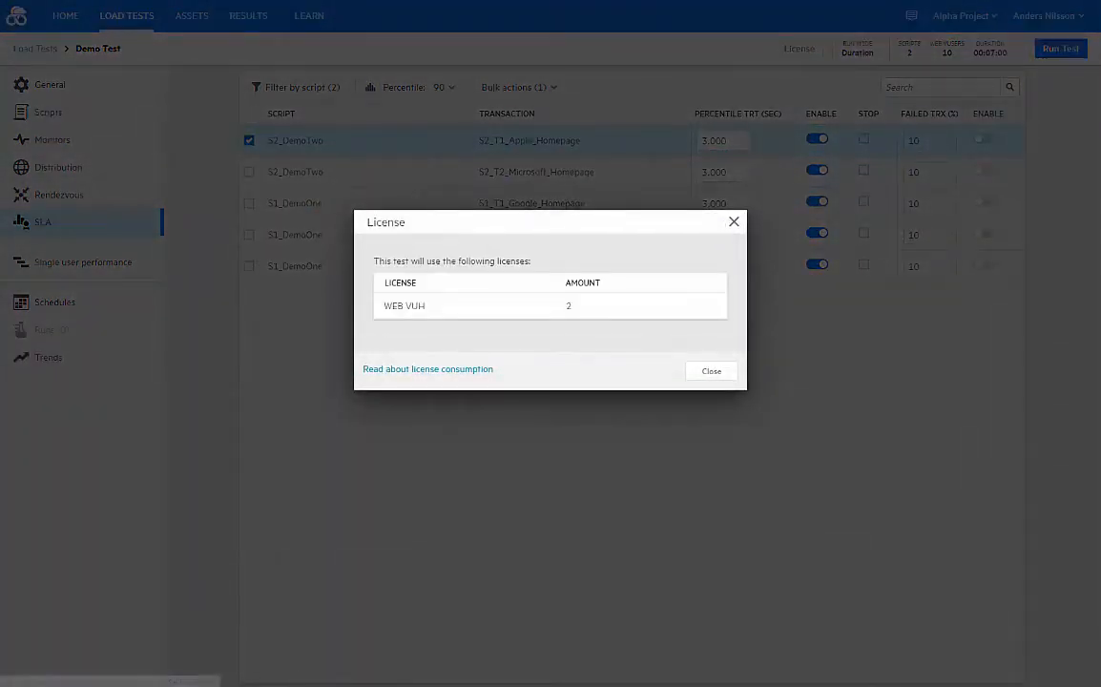
left_click(410, 368)
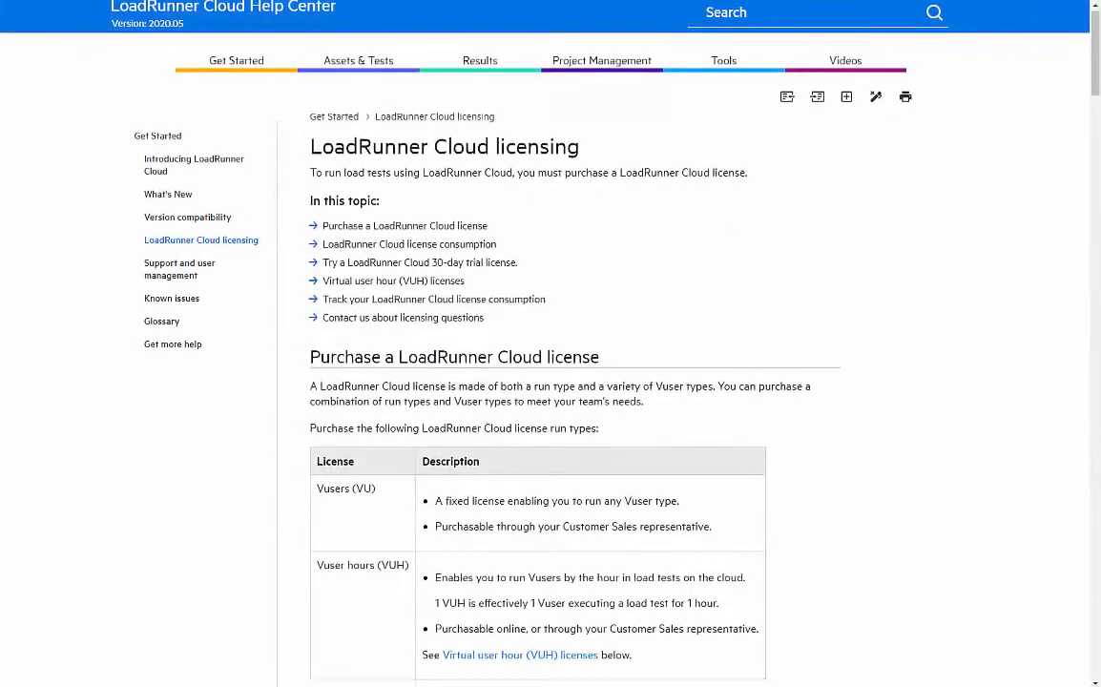
scroll(550, 382, "down", 5)
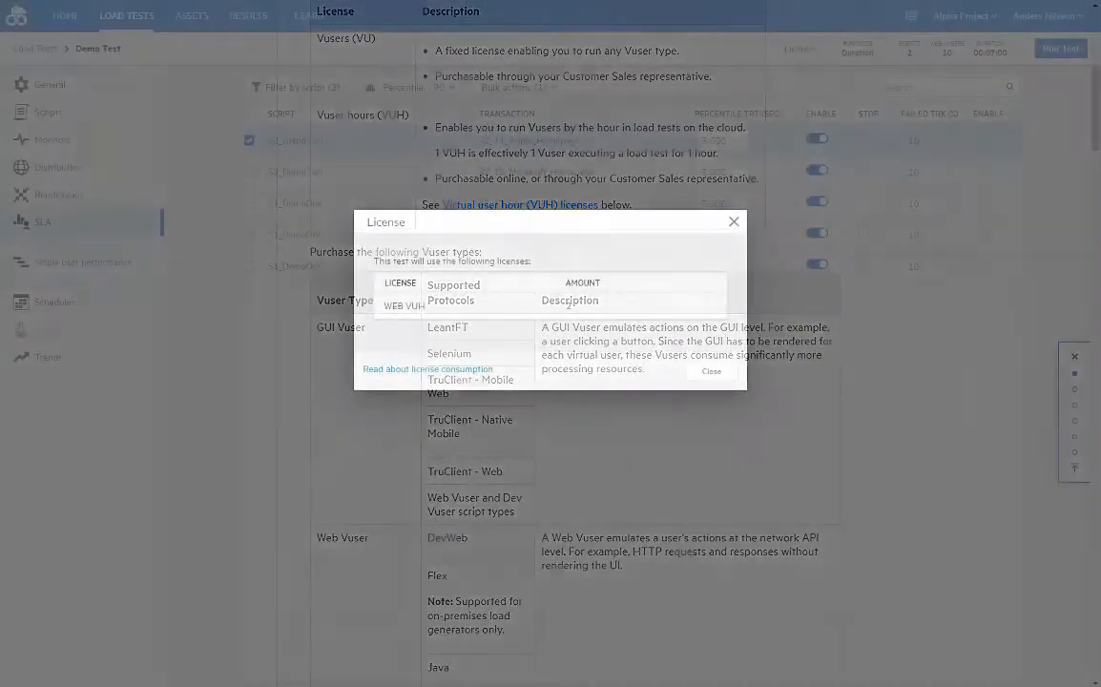
left_click(706, 371)
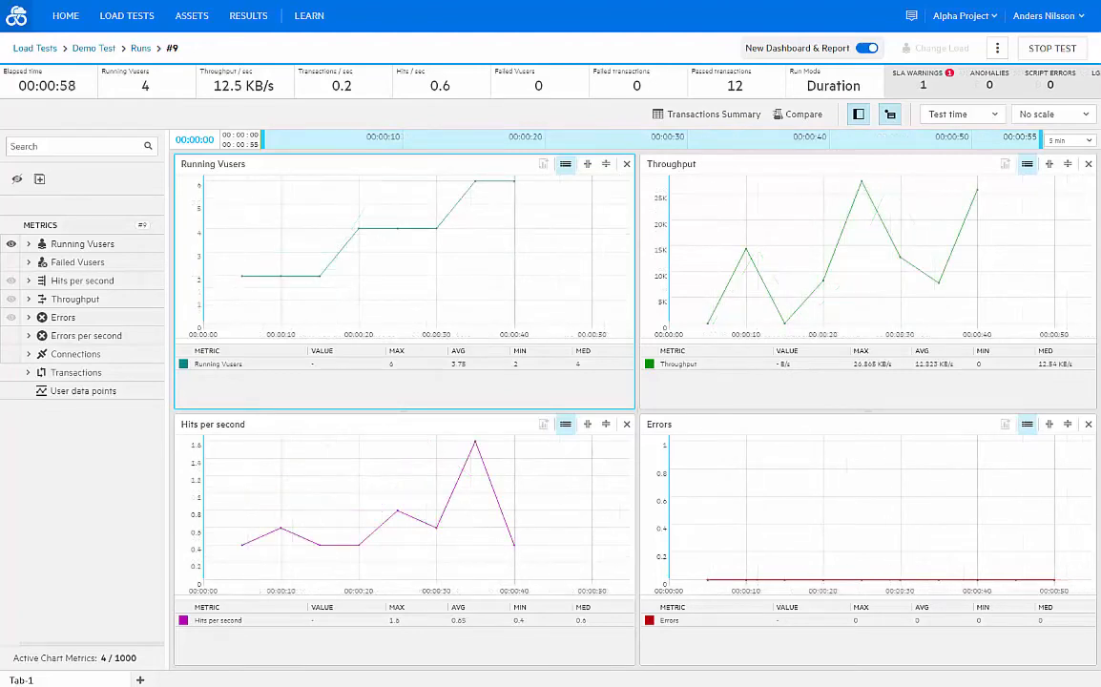
Open the Transactions Summary of the run and chart the Total transactions metric in a new dashboard tab
left_click(707, 113)
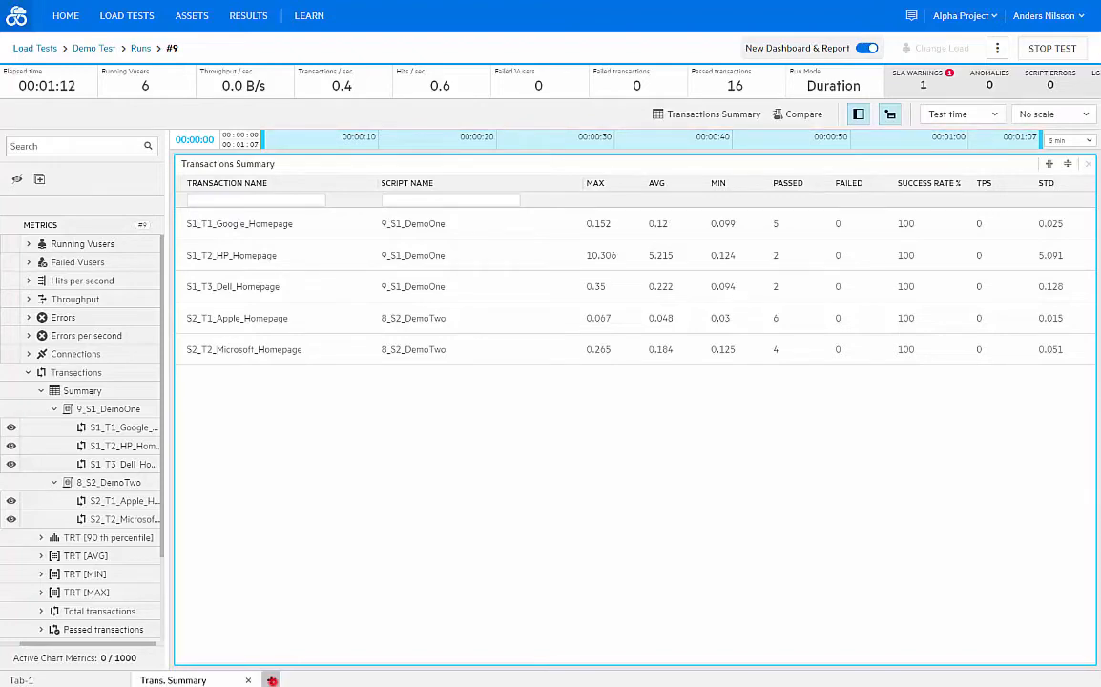
left_click(272, 680)
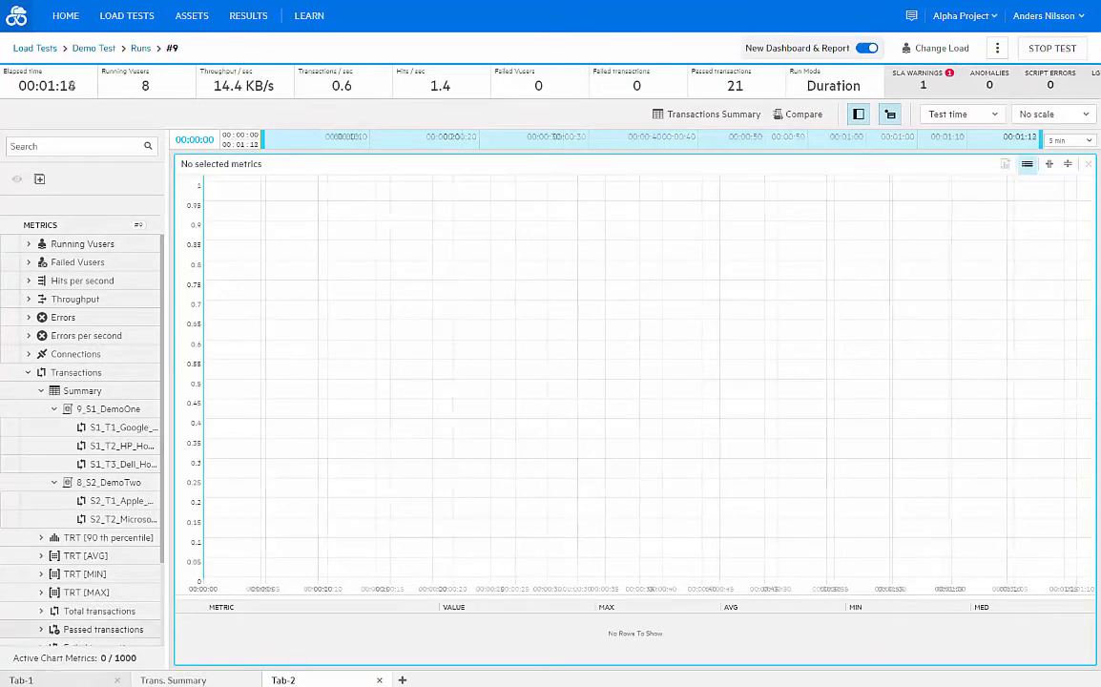
right_click(23, 605)
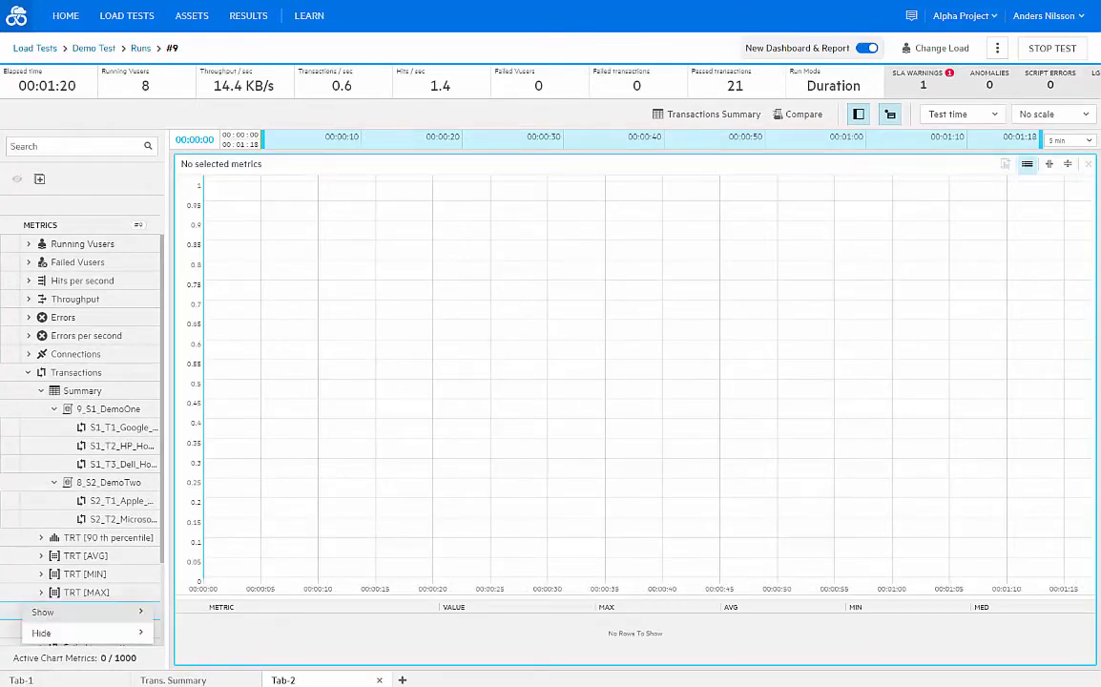
mouse_move(96, 611)
left_click(36, 593)
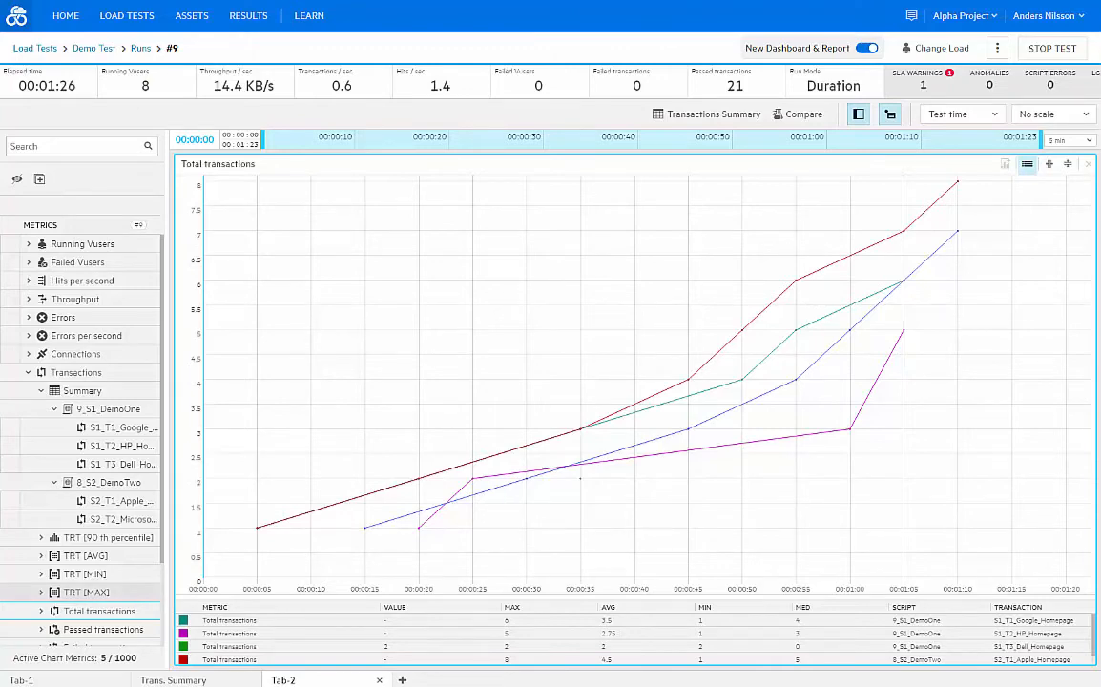
Split the Total transactions chart into two stacked panes and show the passed transactions of S1_T1_Google_Homepage in the new pane
left_click(1066, 164)
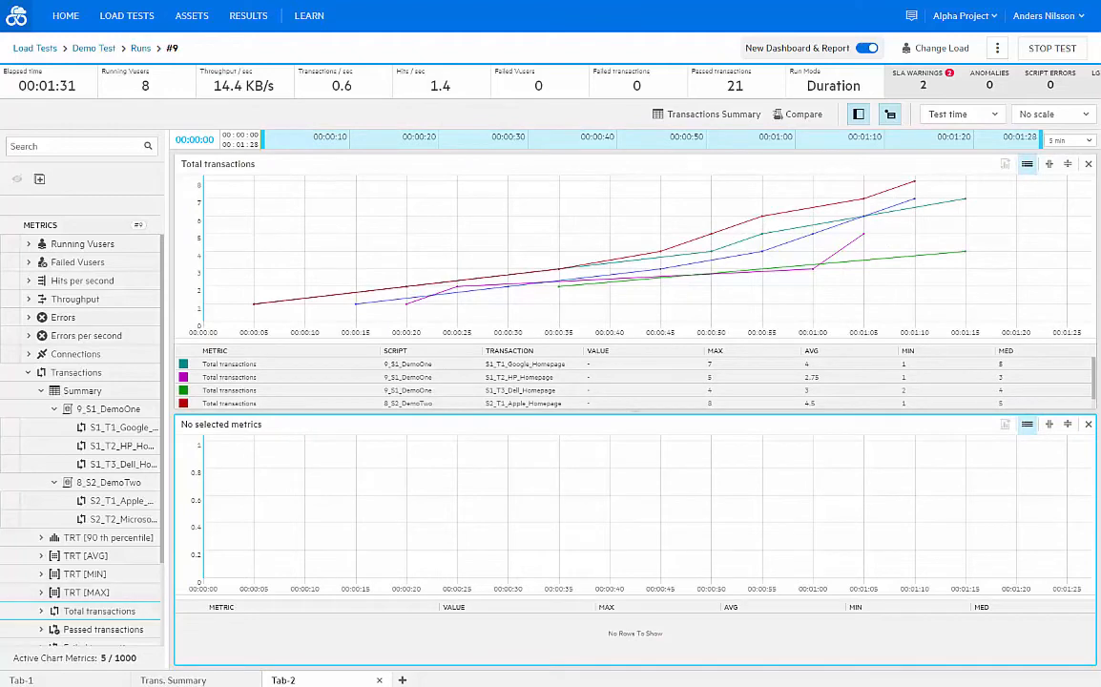
left_click(37, 630)
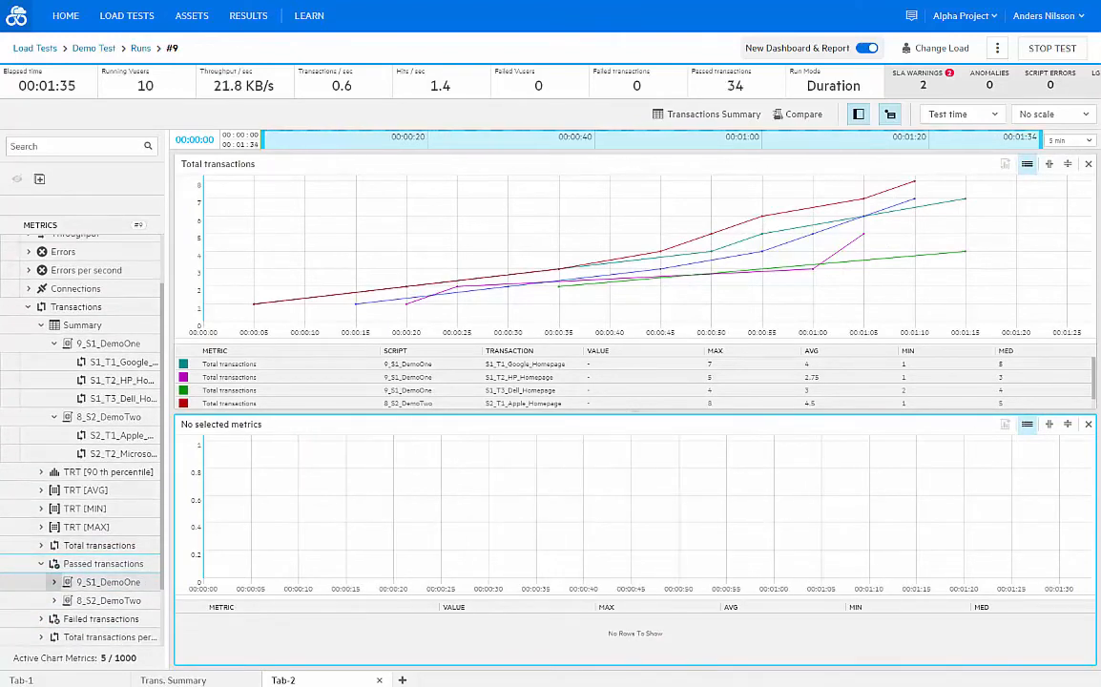
left_click(16, 586)
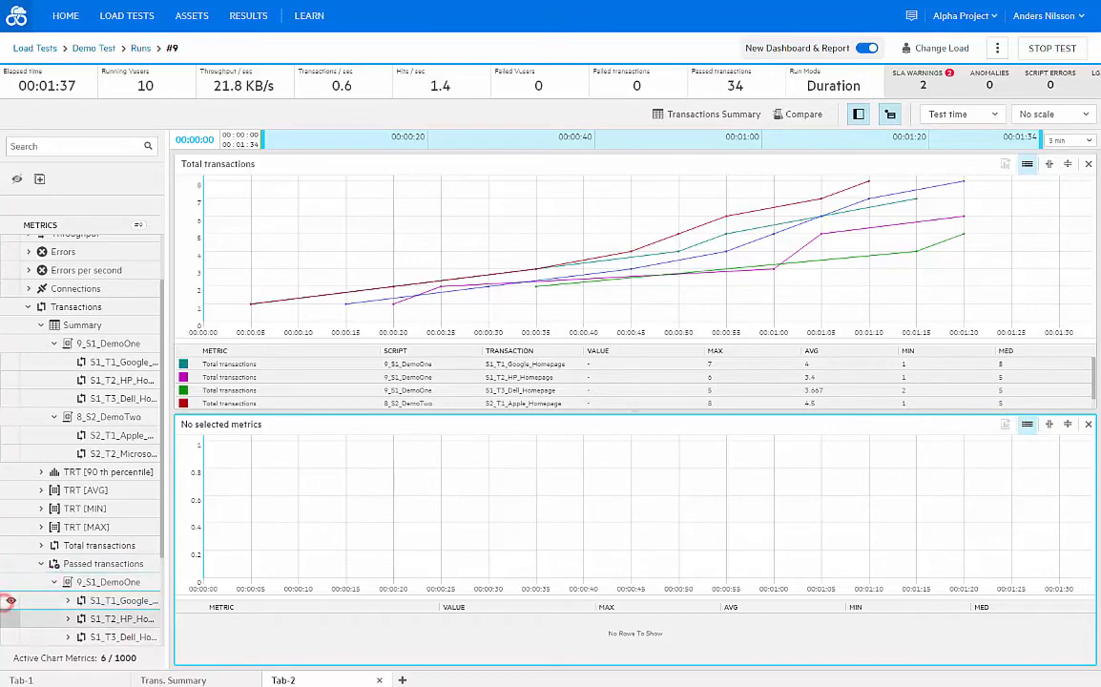
left_click(11, 600)
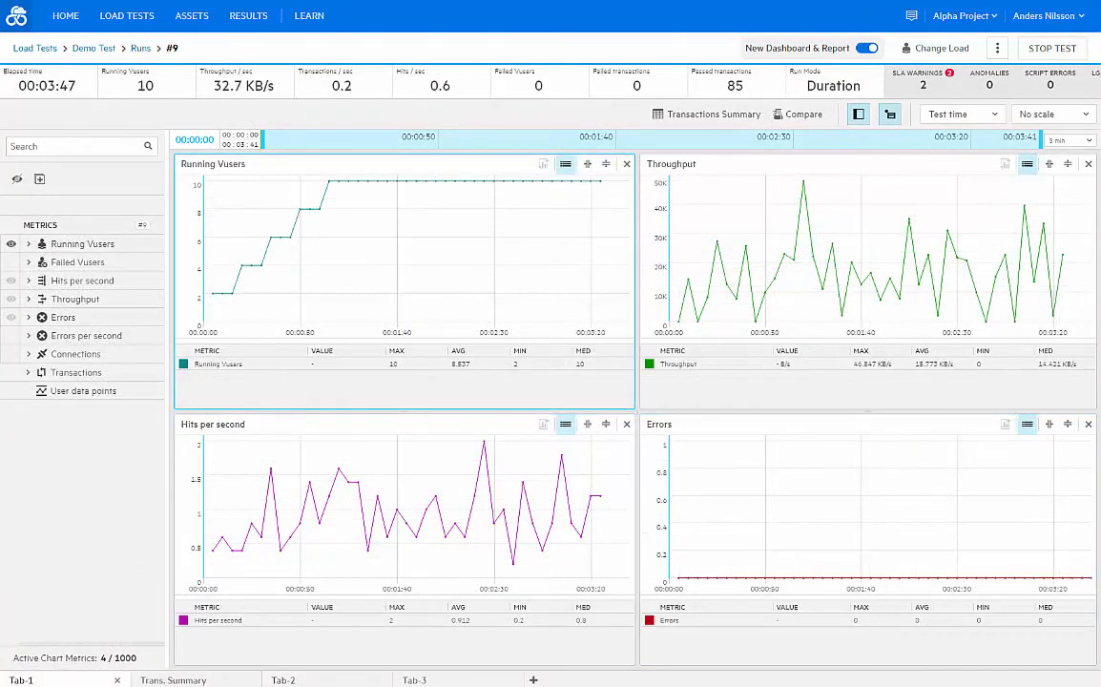
Chart the Stockholm SLA warning for S1_T2_HP_Homepage in the first dashboard tab, and replace the Throughput and Errors panes with Running Vusers
left_click(917, 82)
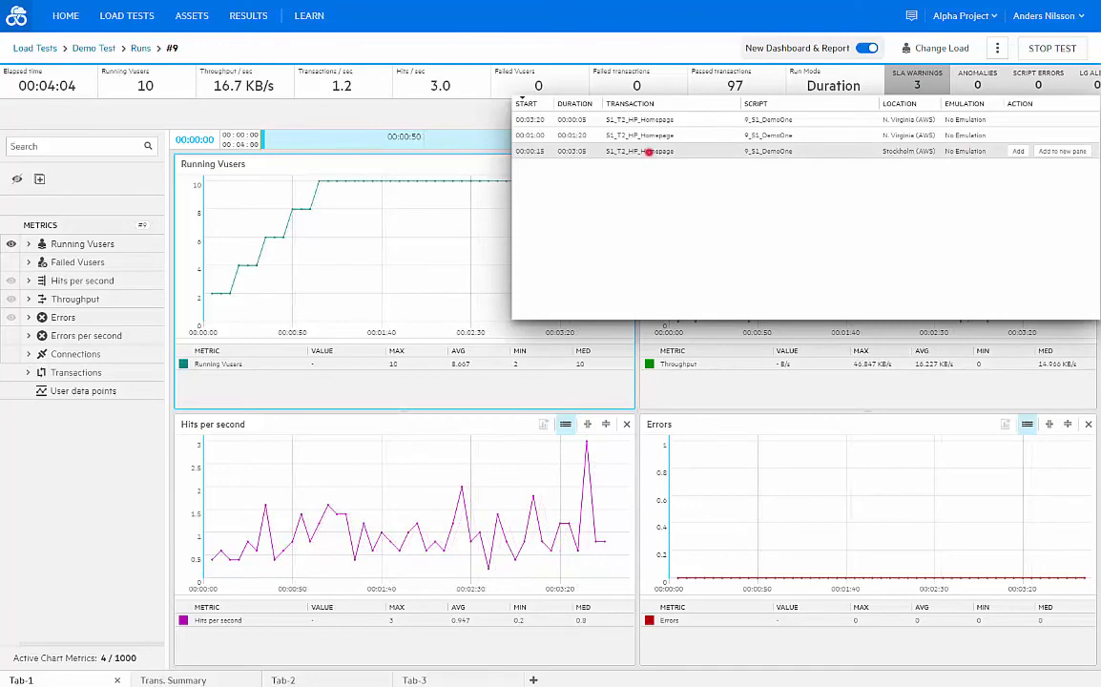
left_click(647, 152)
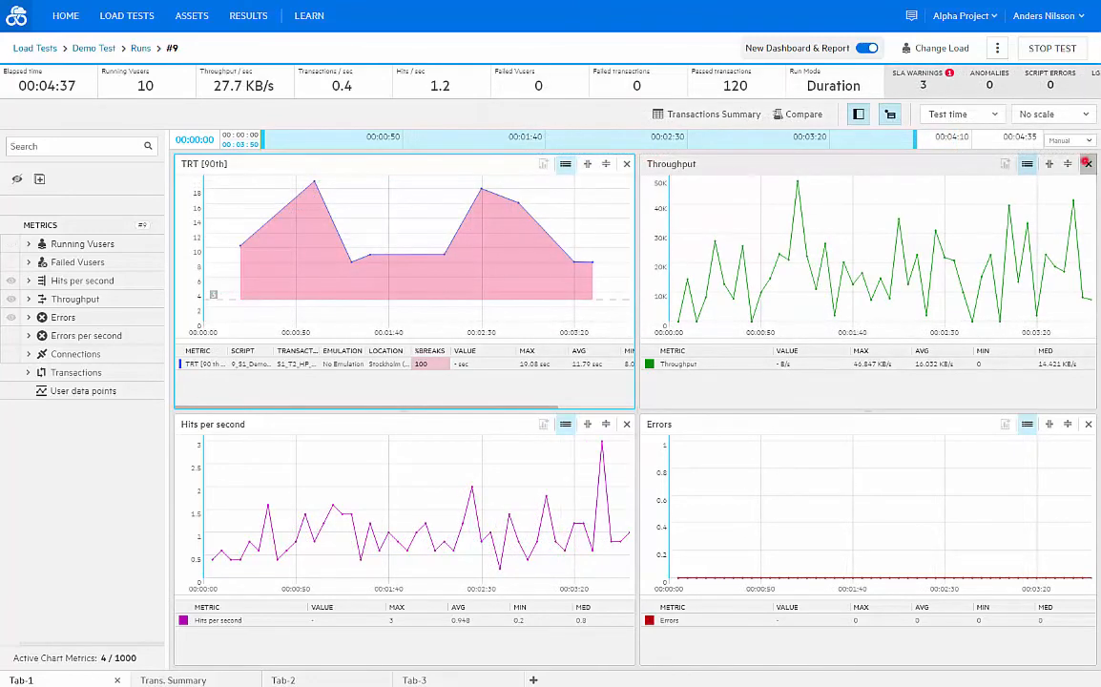
left_click(1088, 163)
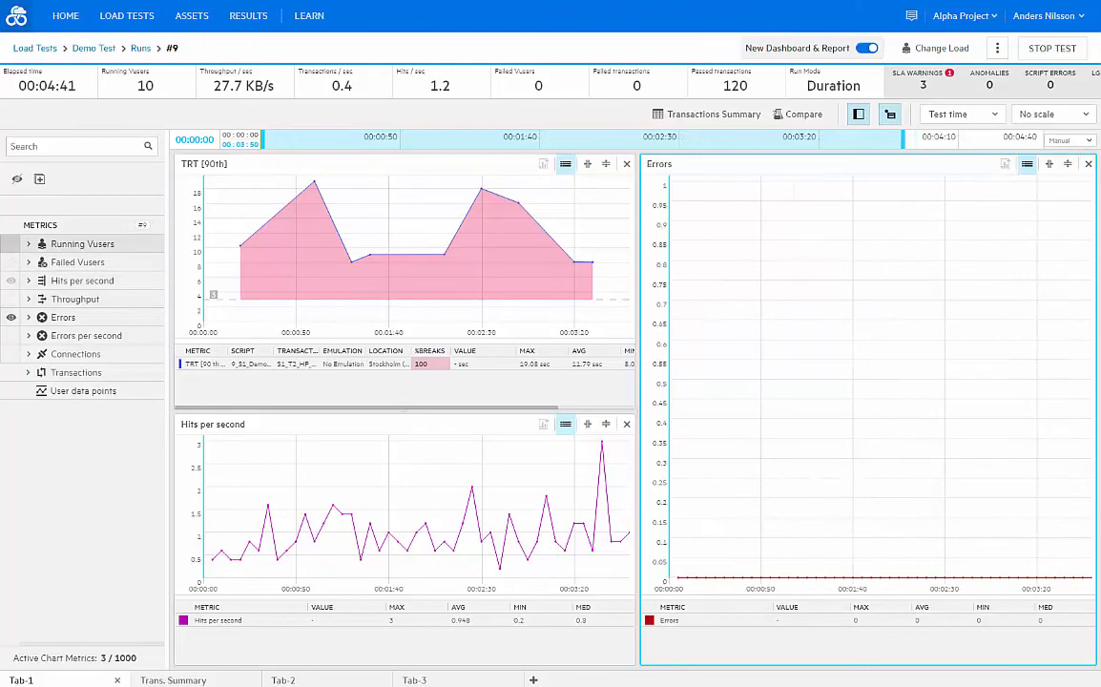
left_click(12, 244)
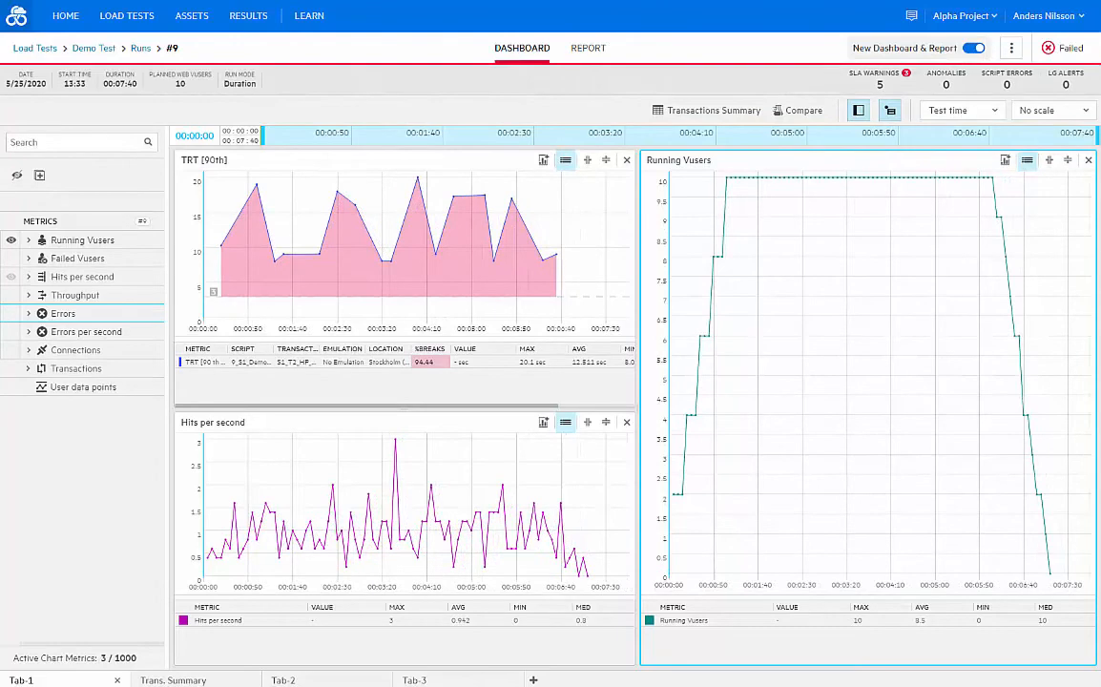
Add the Top 10 Transactions and Passed & Failed Transactions/sec sections to the run's report and review them
left_click(588, 48)
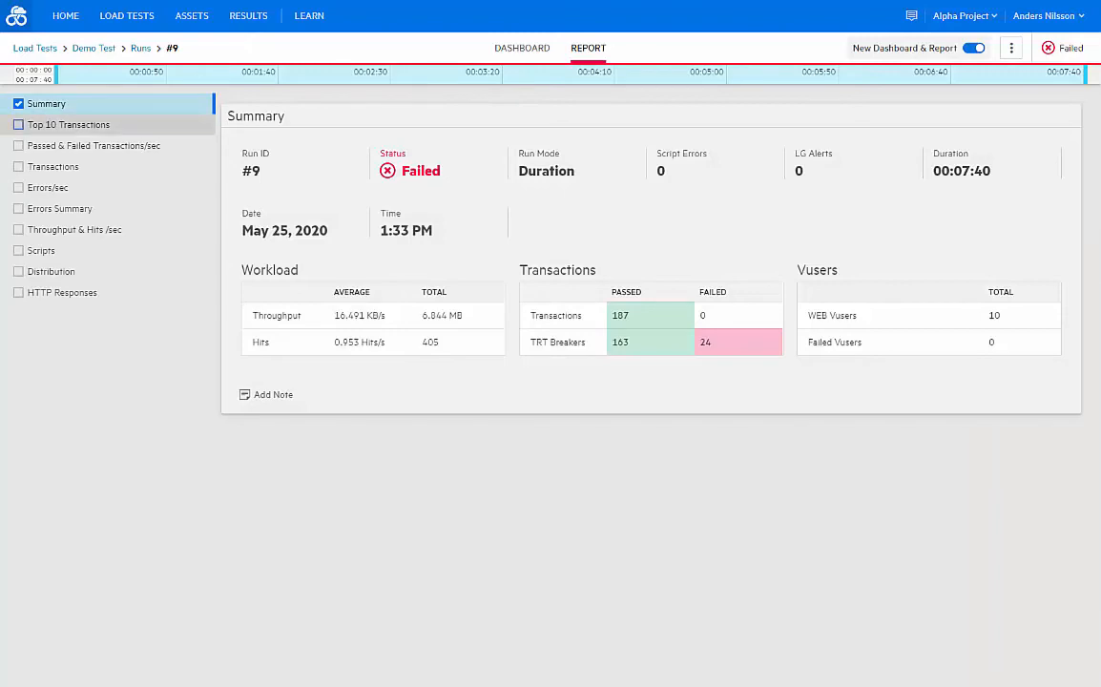
left_click(18, 124)
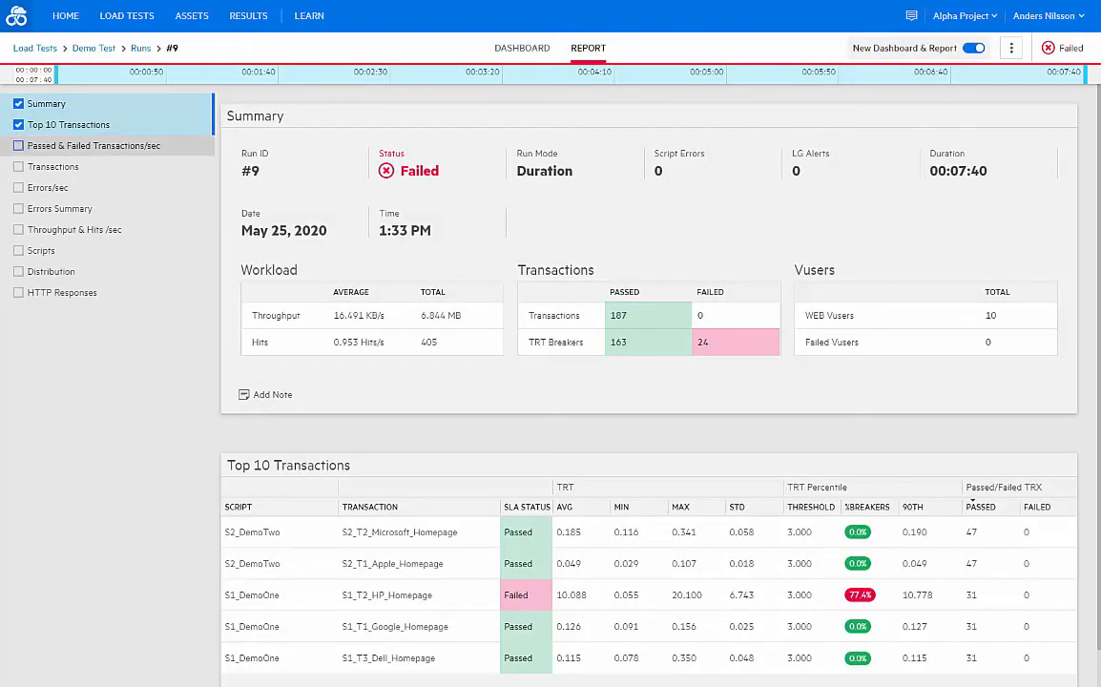
left_click(18, 145)
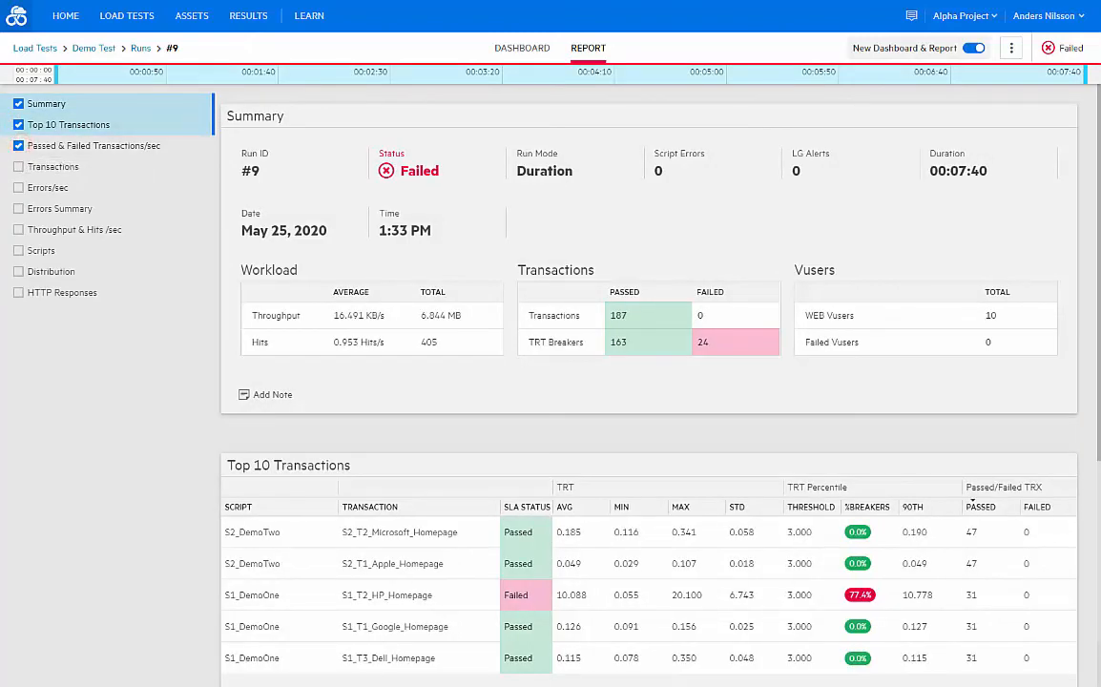
left_click_drag(1097, 147, 1097, 377)
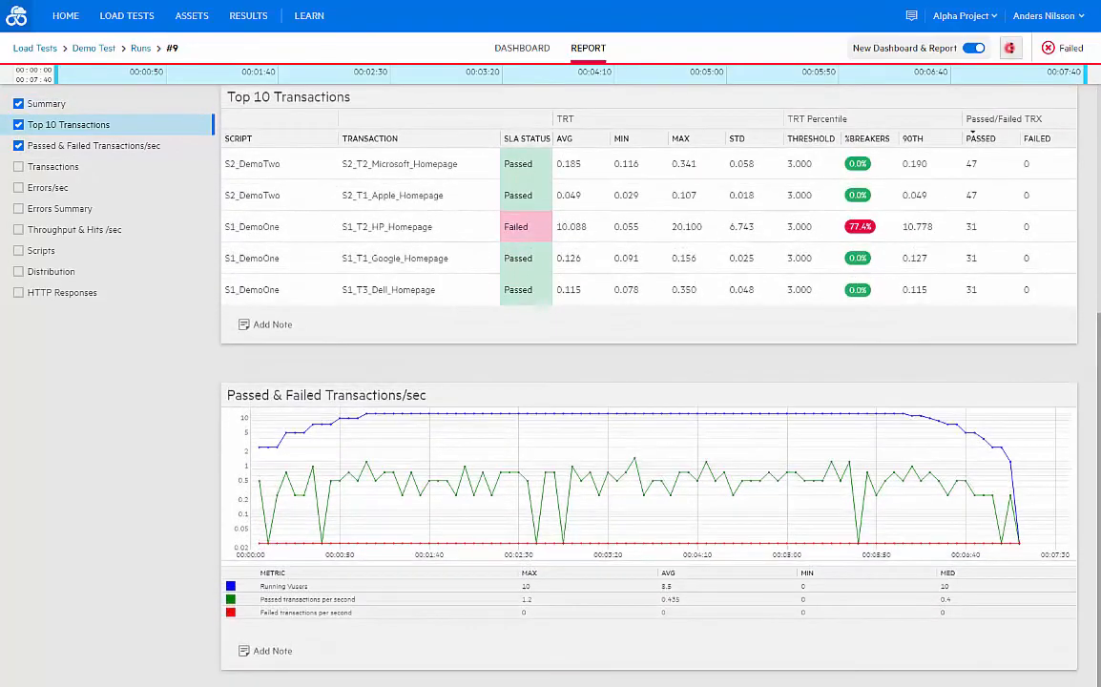
Export the report of run #9 as a PDF, download it and open the file
left_click(1011, 48)
mouse_move(930, 145)
left_click(788, 153)
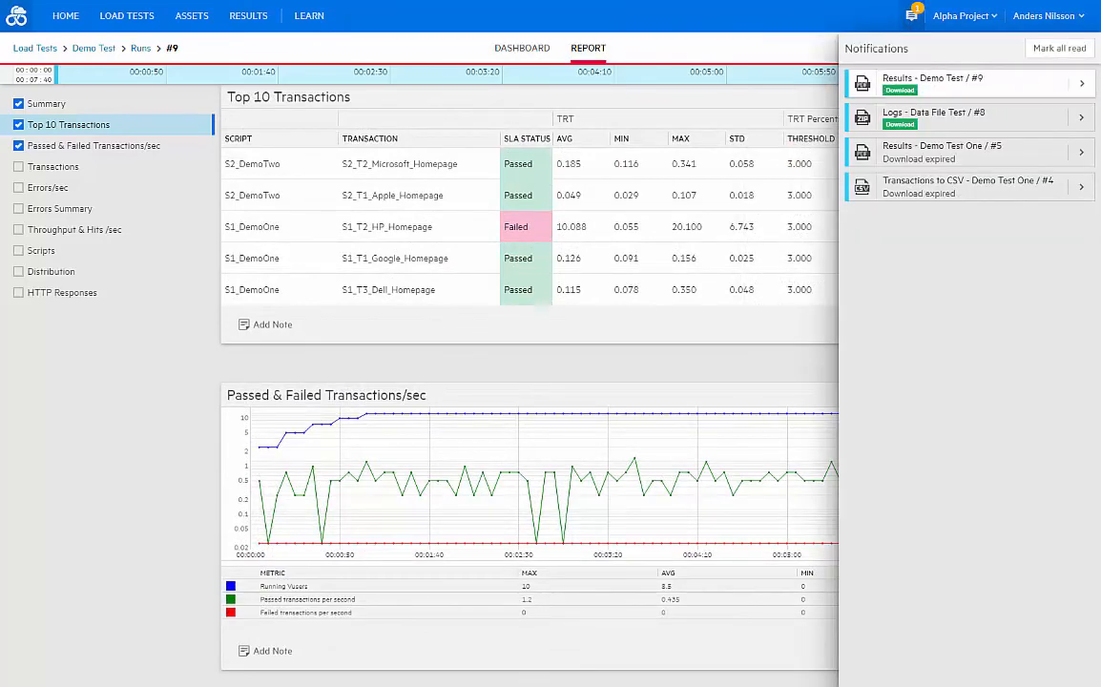
left_click(900, 89)
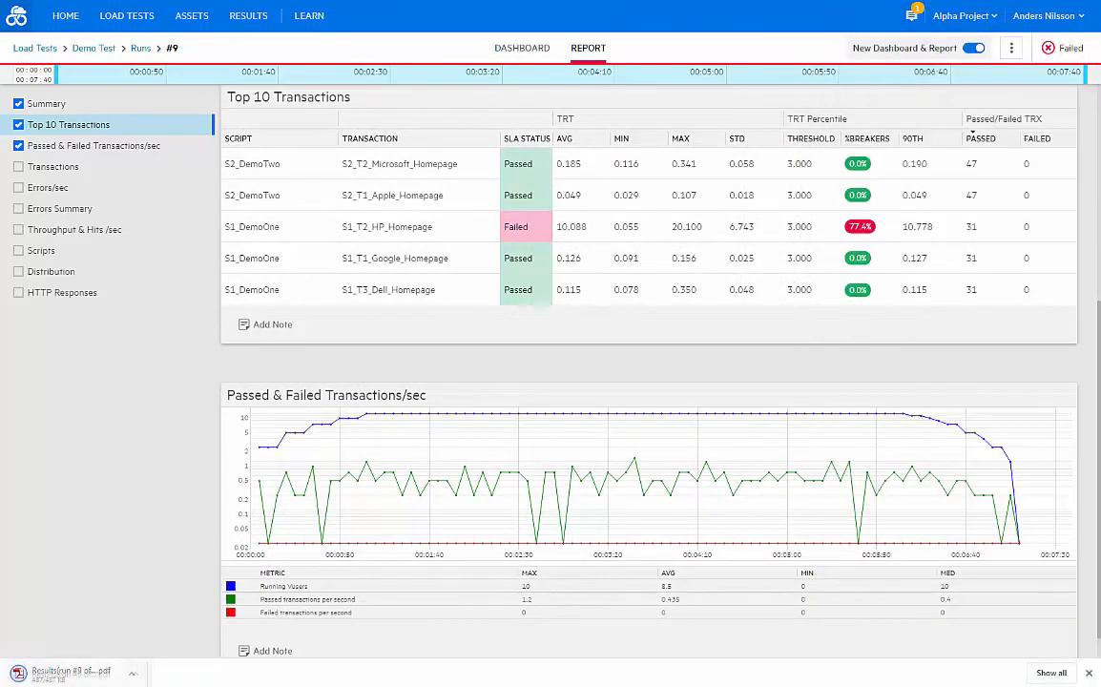
left_click(61, 673)
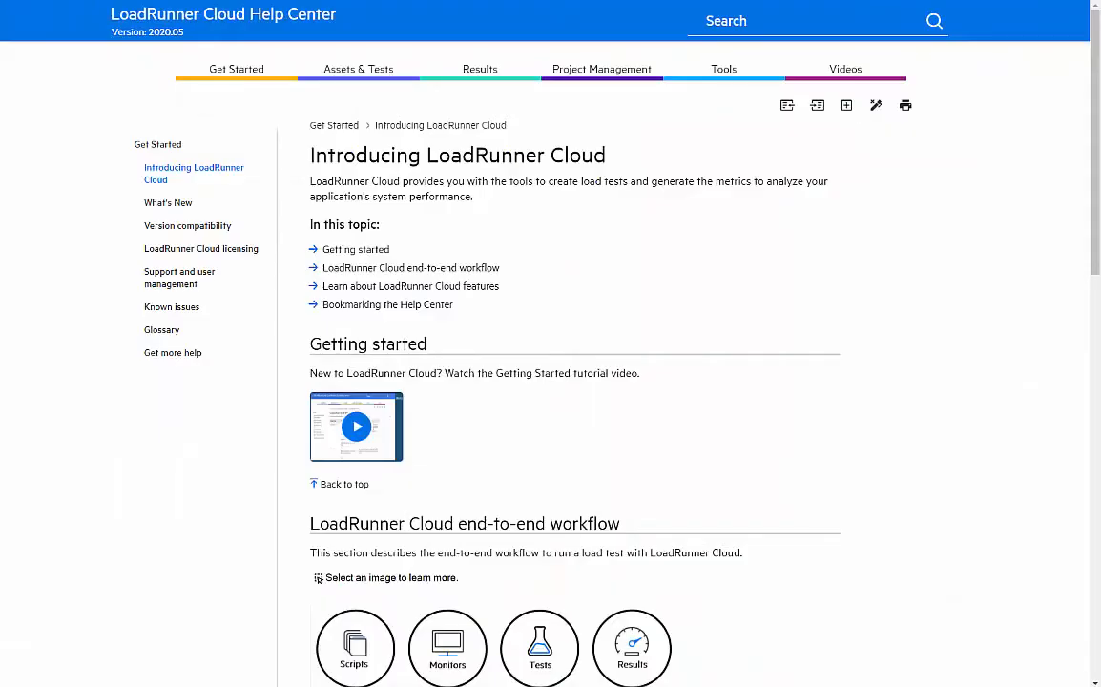
mouse_move(358, 69)
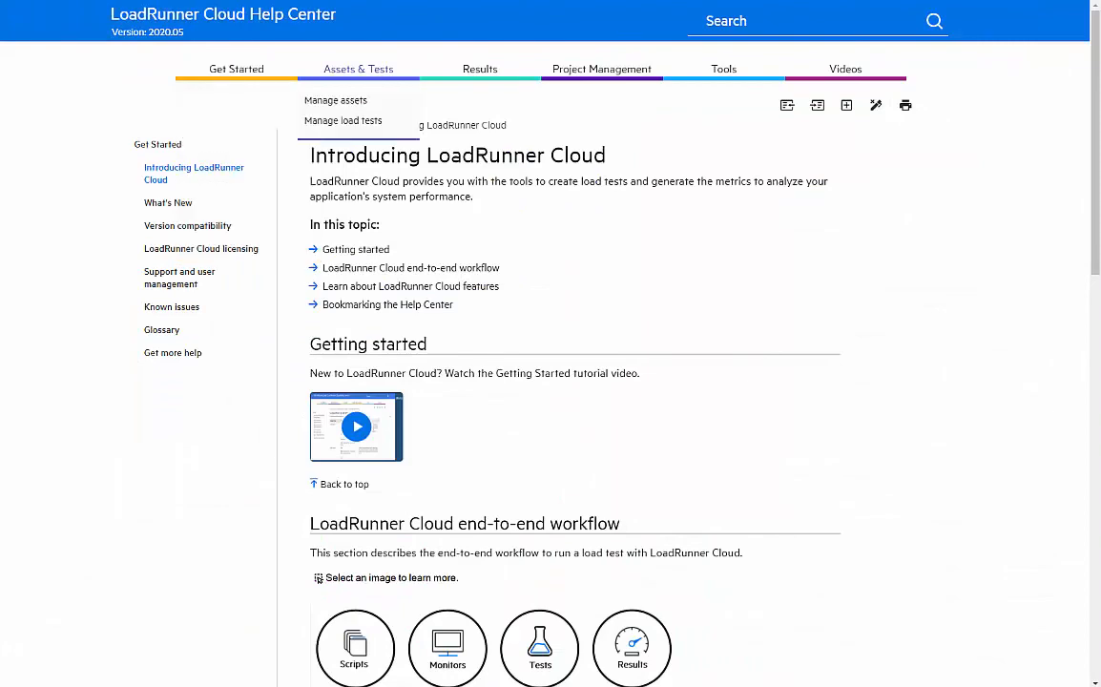
mouse_move(480, 69)
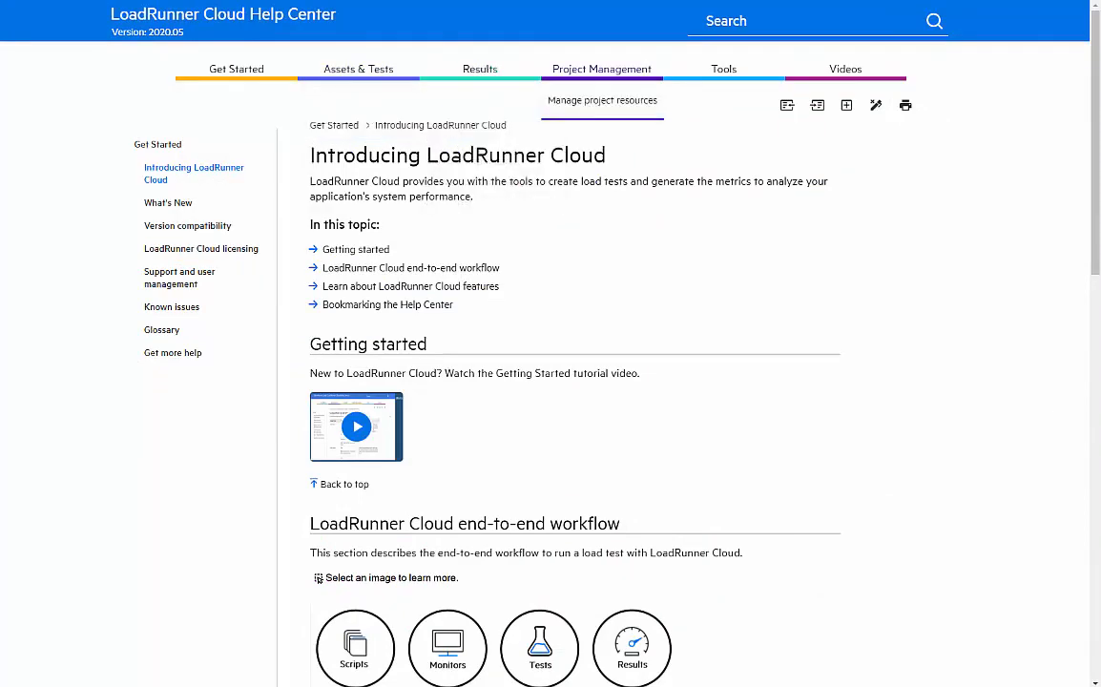
mouse_move(723, 69)
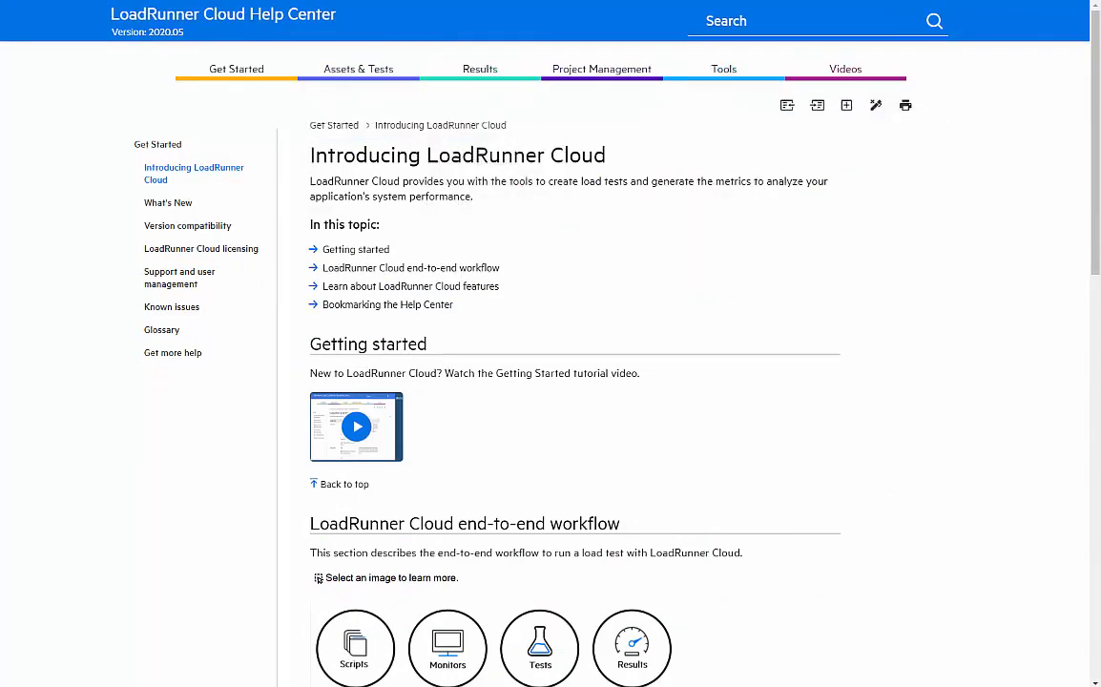